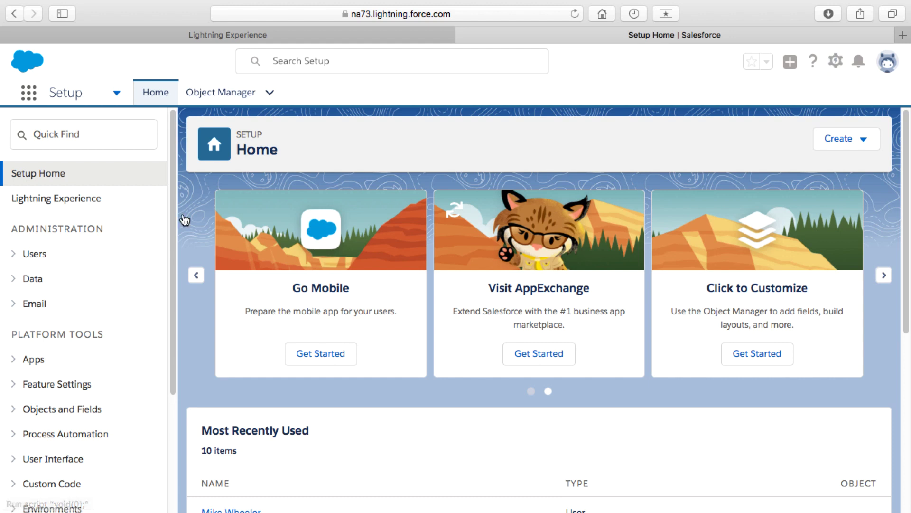
# Open the Object Manager from the Objects and Fields settings and start a new custom object
pyautogui.click(58, 416)
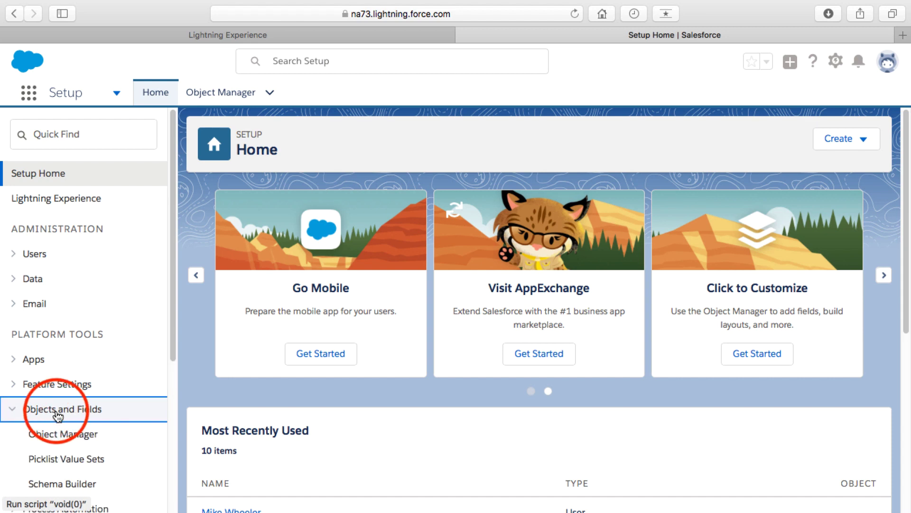
pyautogui.click(57, 435)
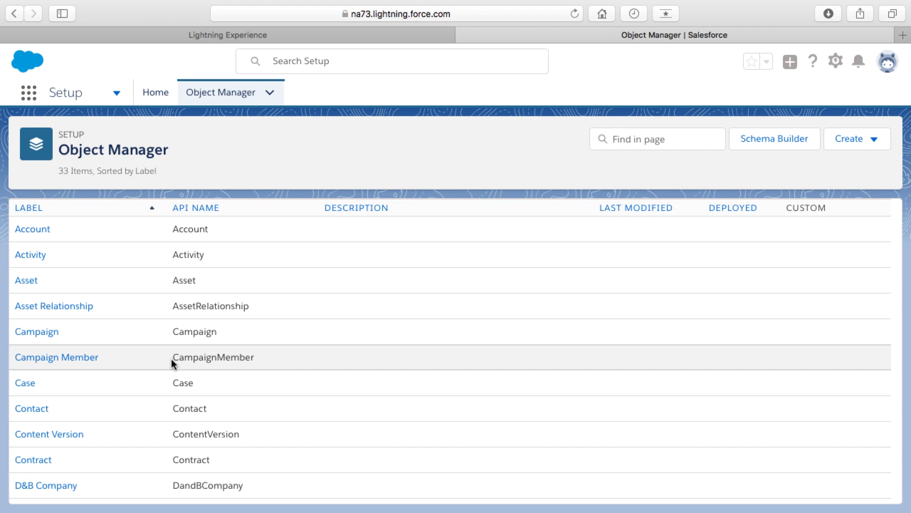
pyautogui.click(871, 143)
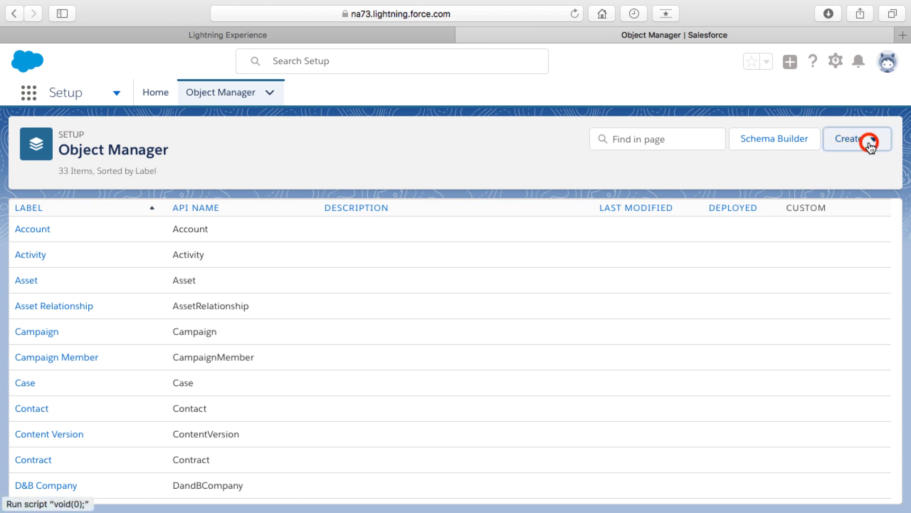
pyautogui.click(820, 176)
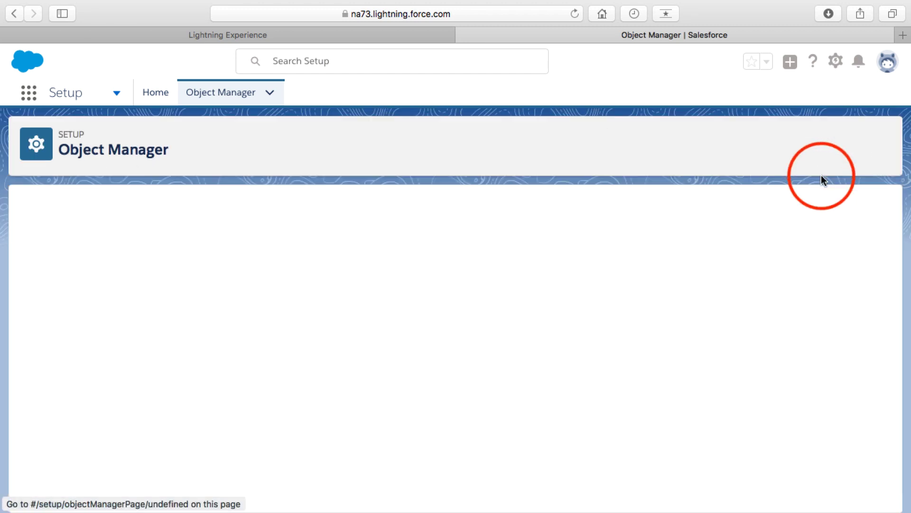
pyautogui.click(440, 342)
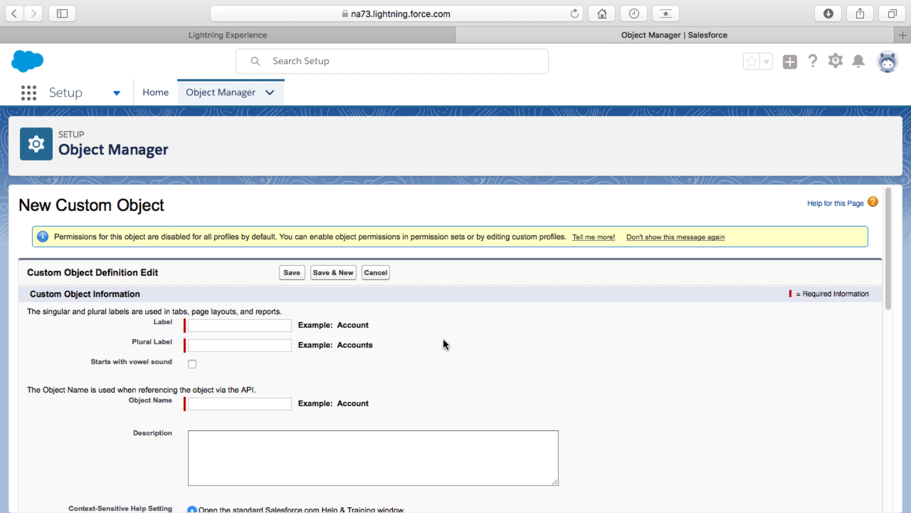
# Label the custom object Trip, with the plural label Trips and the object name Trip
pyautogui.click(247, 326)
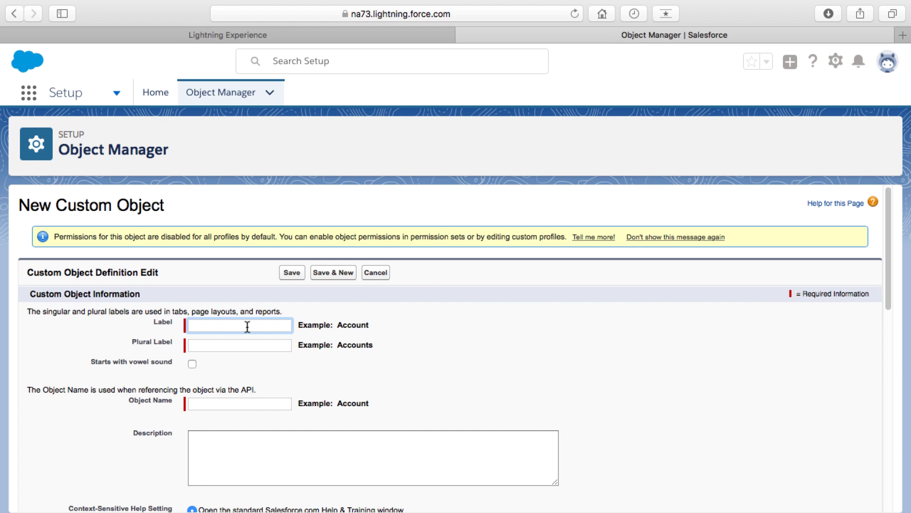
pyautogui.write('Trip')
pyautogui.press('Tab')
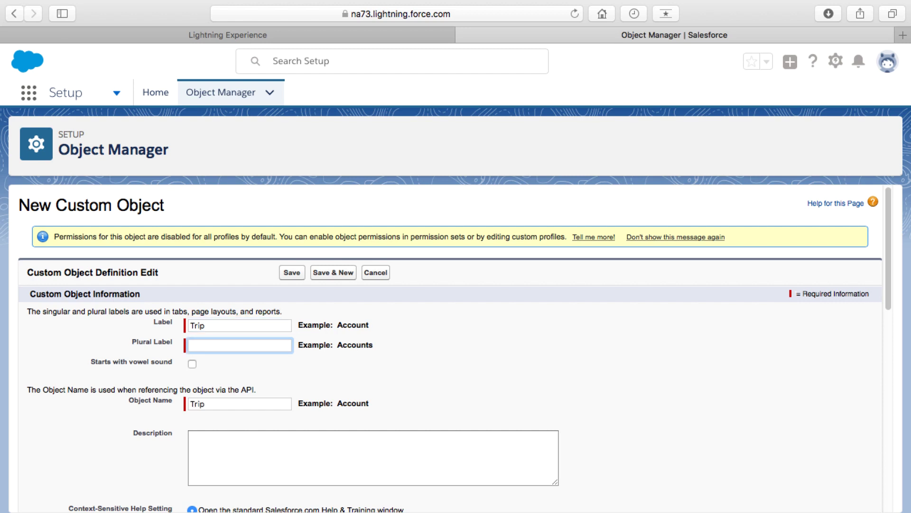
pyautogui.write('Trips')
pyautogui.press('Tab')
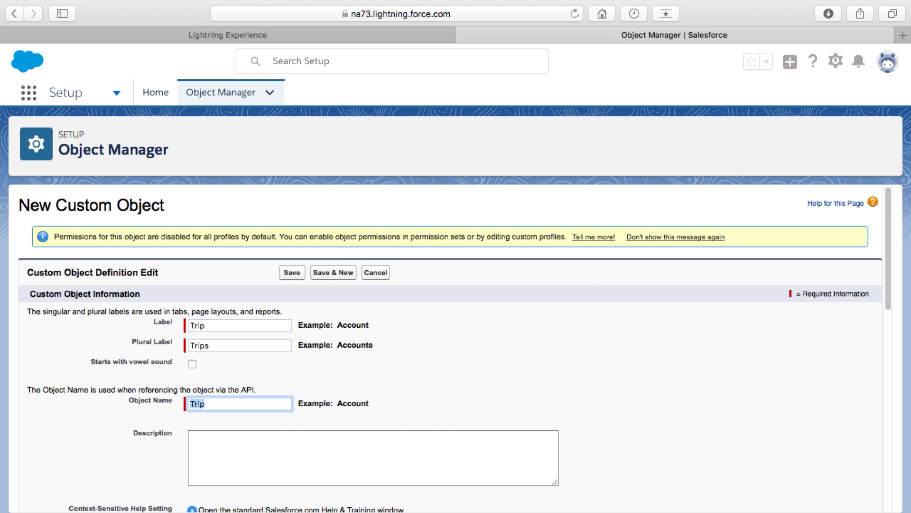
pyautogui.click(600, 372)
# Make the Trip Name record name an Auto Number with display format T-{00000} and starting number 1
pyautogui.scroll(-2, 600, 372)
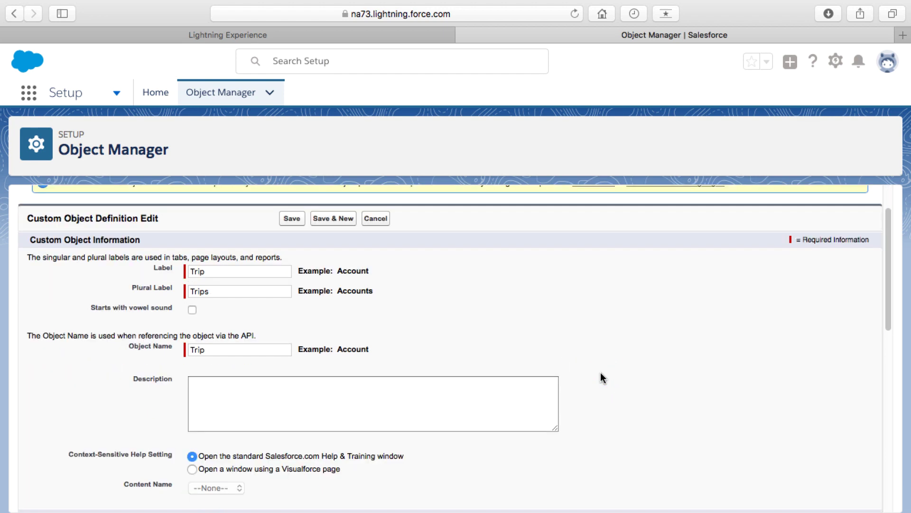
pyautogui.scroll(-3, 600, 373)
pyautogui.scroll(-1, 600, 374)
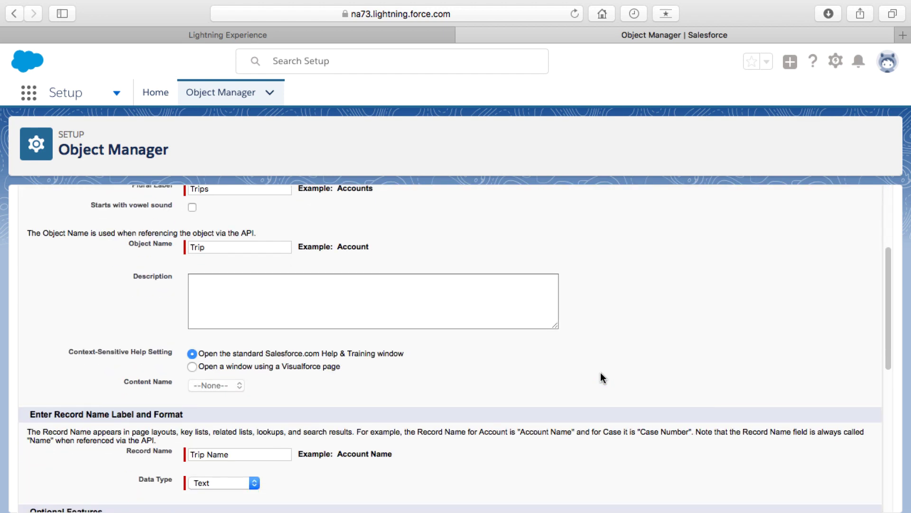
pyautogui.scroll(-2, 601, 373)
pyautogui.scroll(-1, 601, 374)
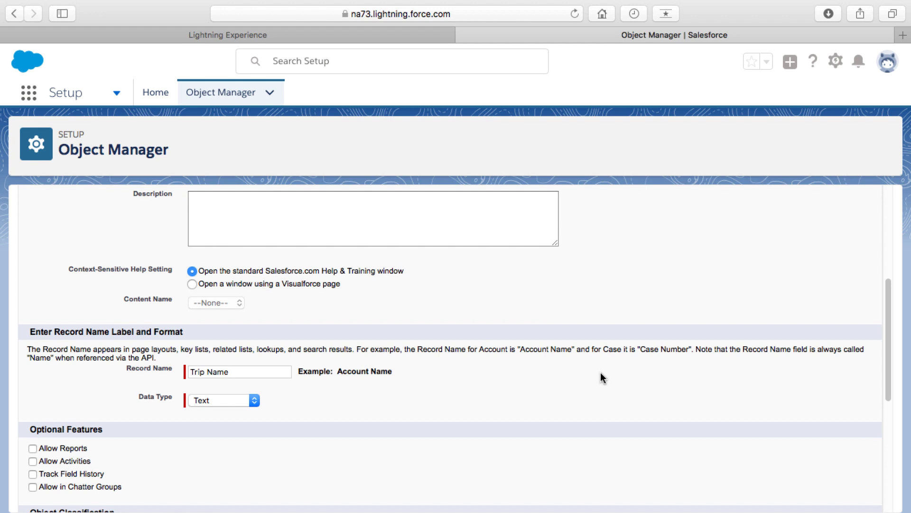
pyautogui.scroll(-2, 601, 374)
pyautogui.click(211, 368)
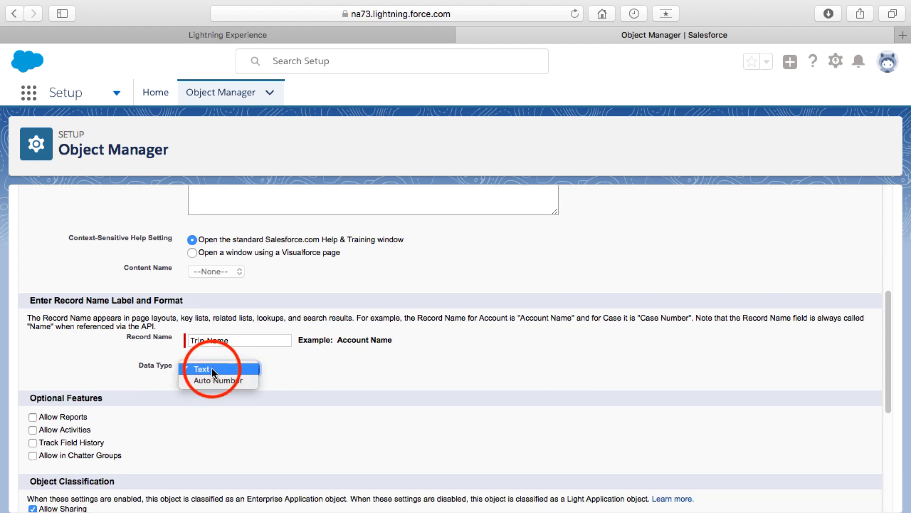
pyautogui.click(211, 376)
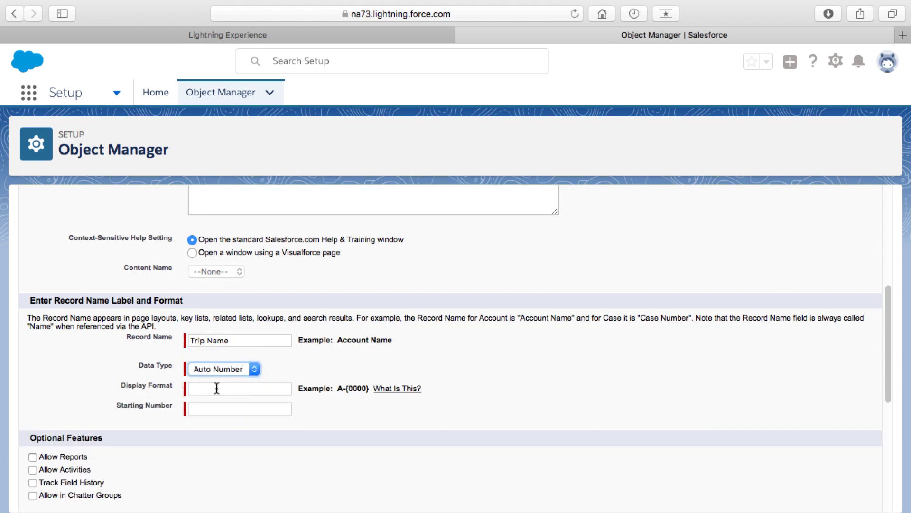
pyautogui.click(216, 388)
pyautogui.write('T')
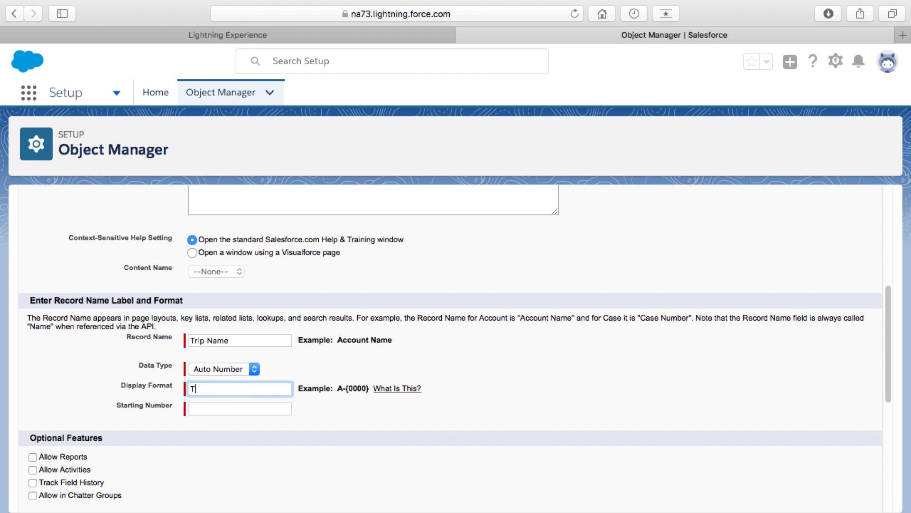
pyautogui.write('-{00000}')
pyautogui.click(195, 409)
pyautogui.write('1')
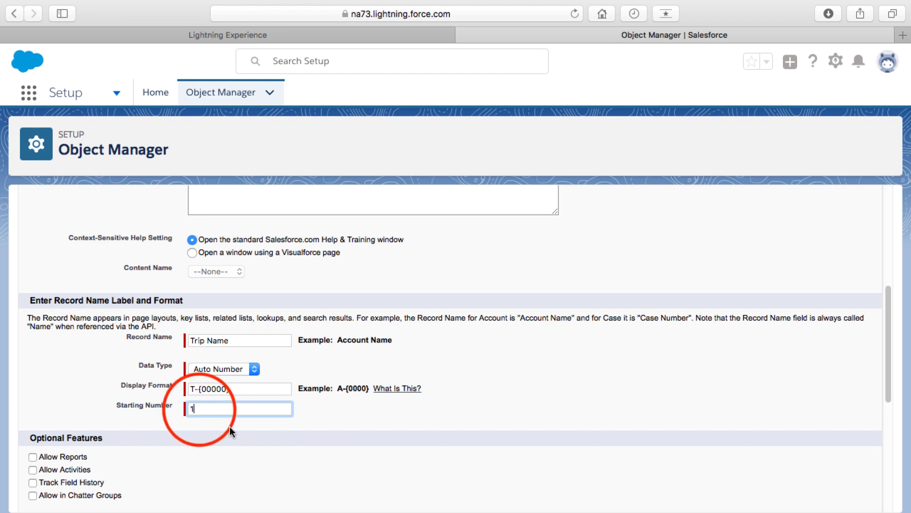
# Enable the optional features Allow Reports, Allow Activities and Track Field History for the Trip object
pyautogui.scroll(-3, 287, 464)
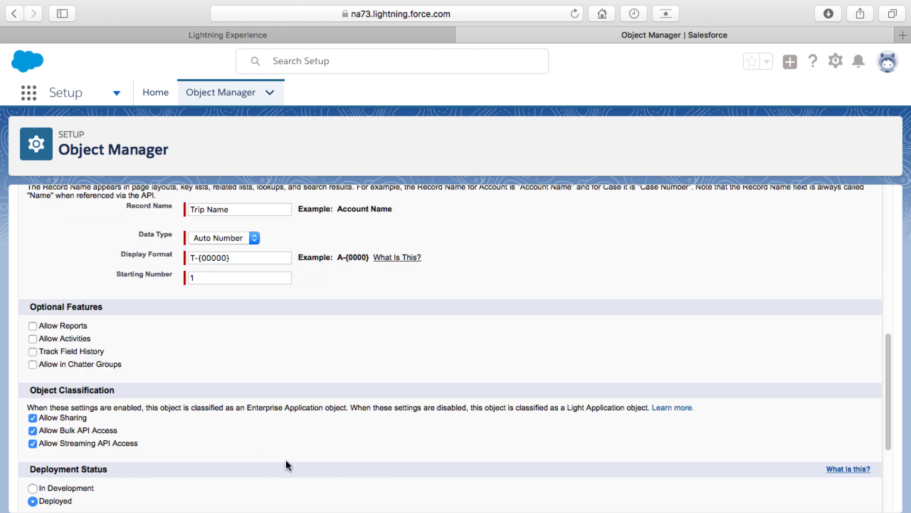
pyautogui.click(33, 325)
pyautogui.click(33, 338)
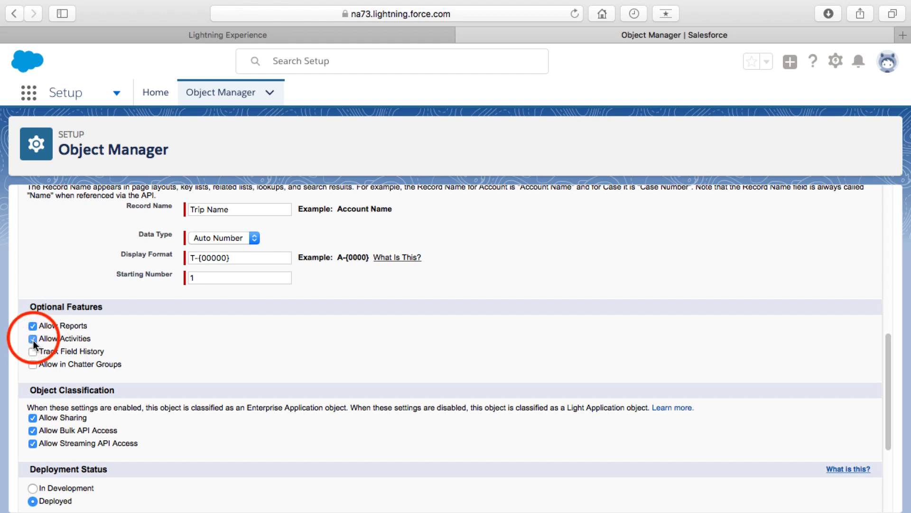
pyautogui.click(32, 352)
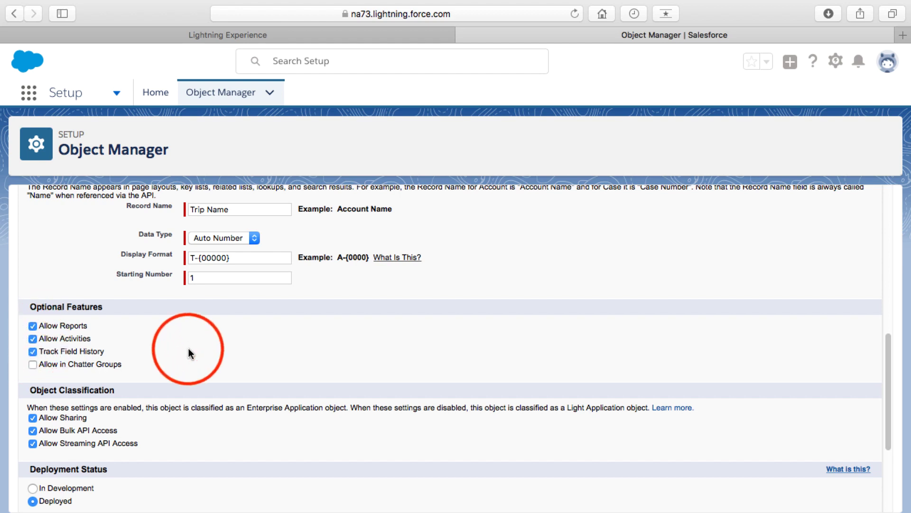
# Enable Allow Search, the Notes and Attachments related list and the New Custom Tab Wizard launch, and save the Trip object
pyautogui.scroll(-2, 189, 351)
pyautogui.scroll(-1, 188, 354)
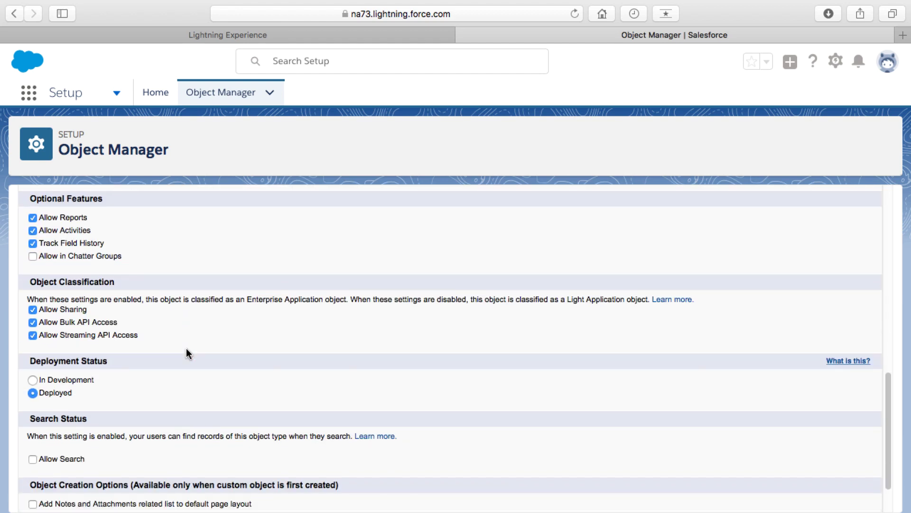
pyautogui.scroll(-2, 186, 354)
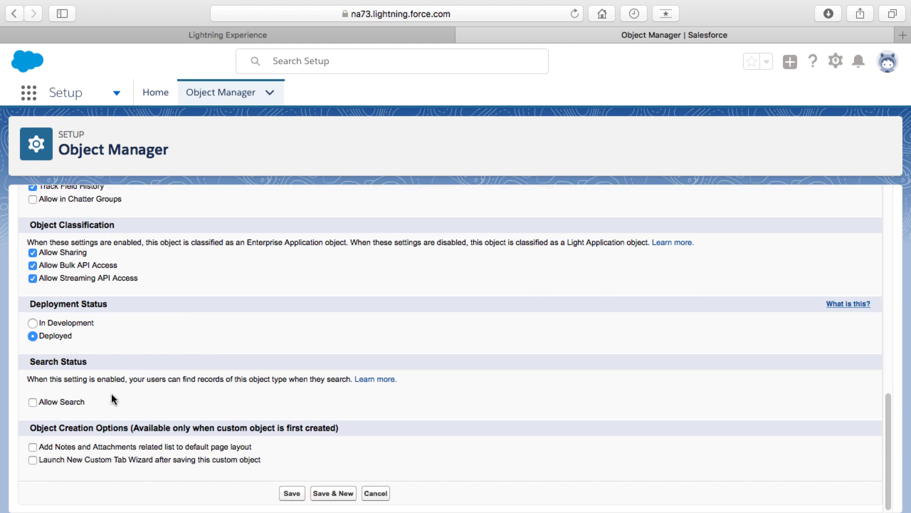
pyautogui.click(31, 402)
pyautogui.click(33, 447)
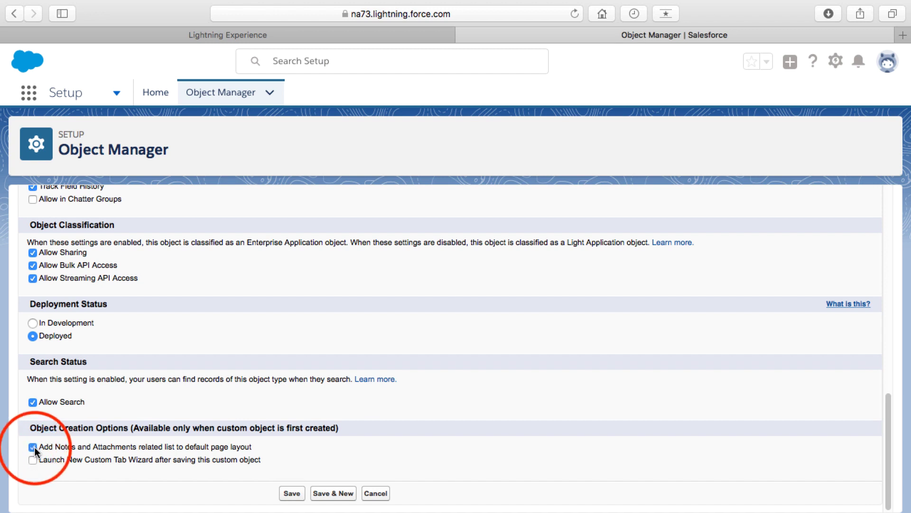
pyautogui.click(32, 459)
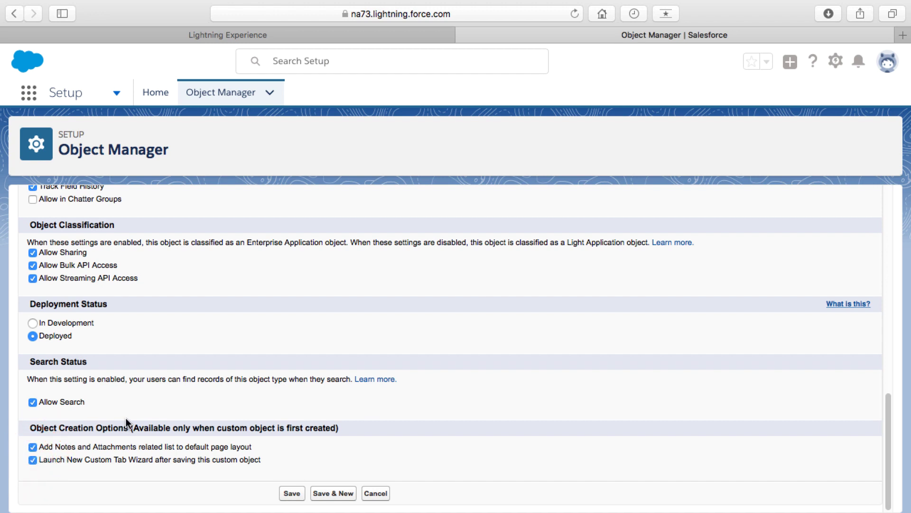
pyautogui.click(291, 493)
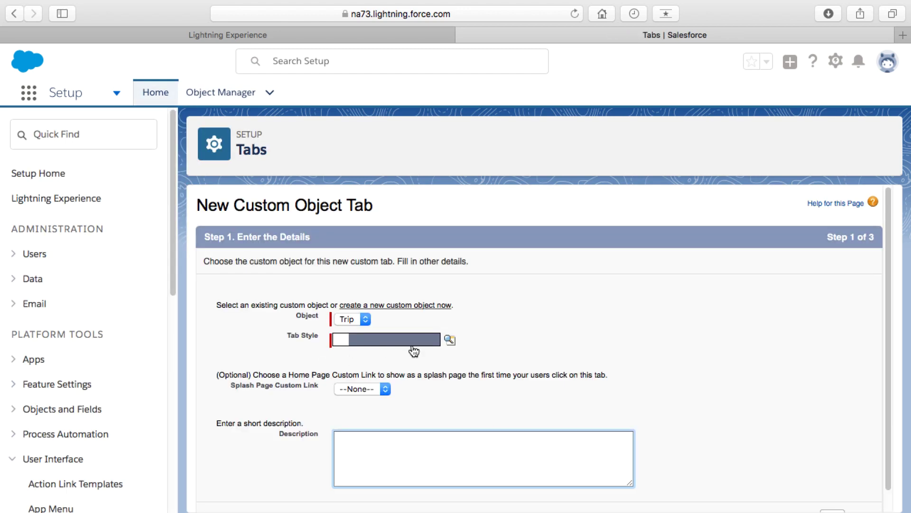
# Give the Trip object's tab the Car style, leave the splash page link at None, and continue to profile visibility
pyautogui.click(374, 390)
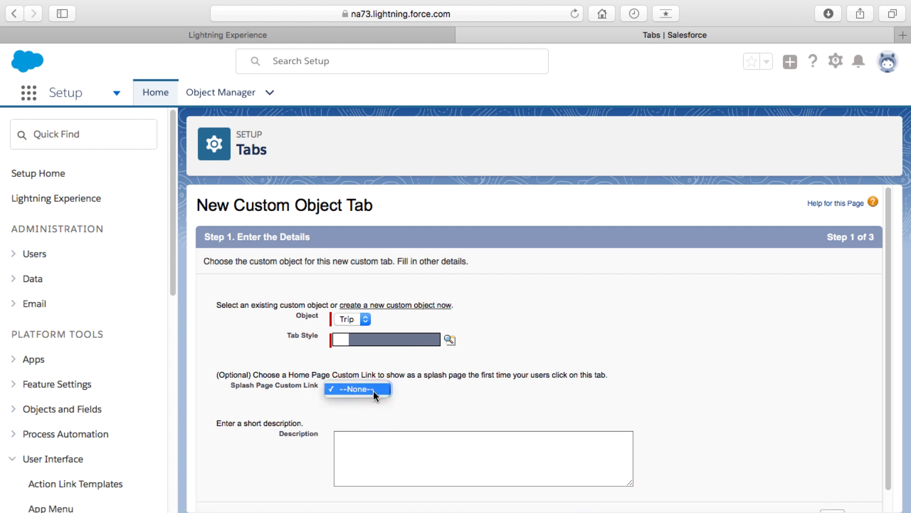
pyautogui.click(374, 391)
pyautogui.click(387, 346)
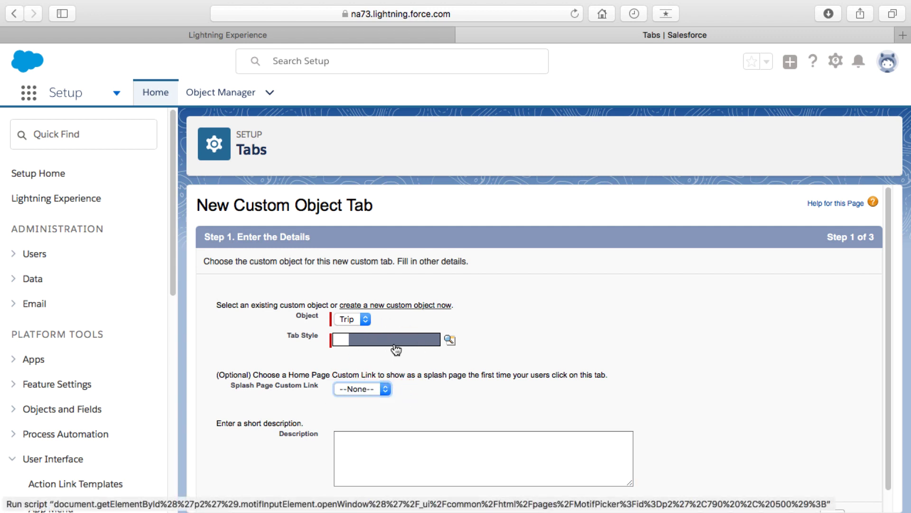
pyautogui.click(395, 345)
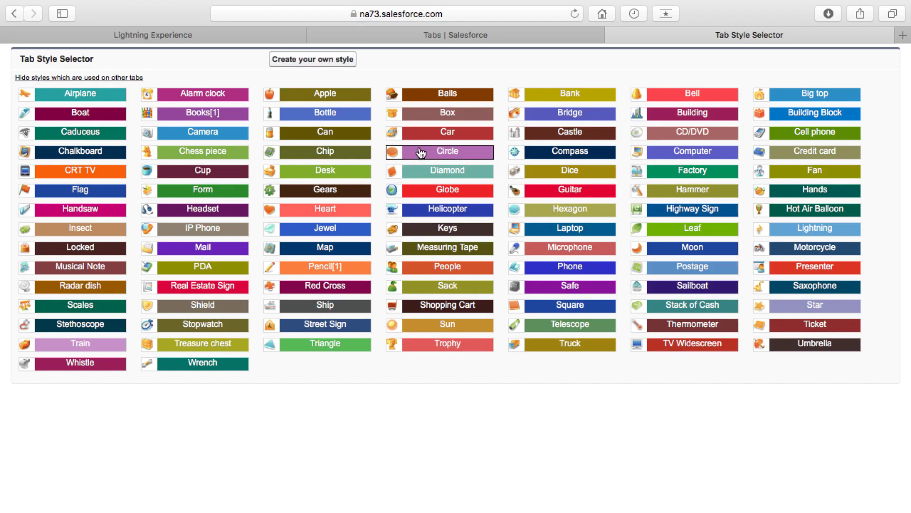
pyautogui.click(418, 133)
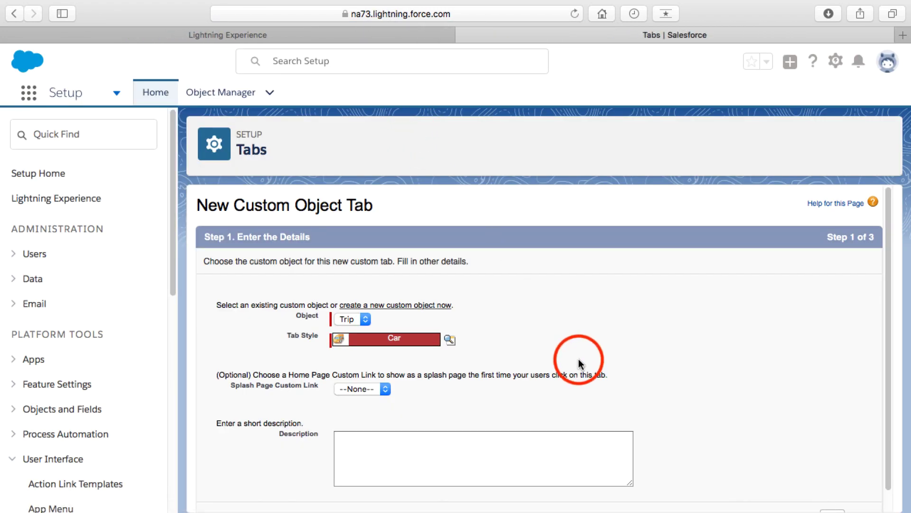
pyautogui.scroll(-2, 579, 364)
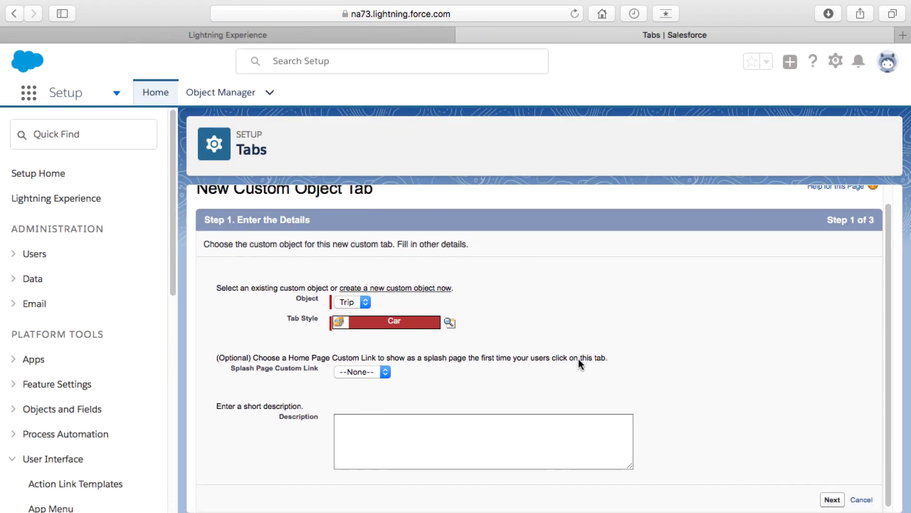
pyautogui.click(832, 495)
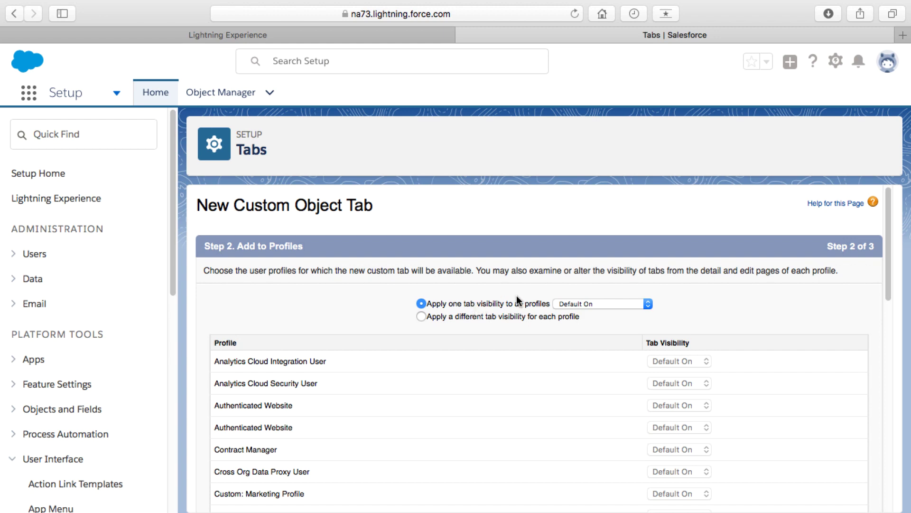
# Keep the Trip tab Default On for all profiles, exclude it from every custom app, and save the tab
pyautogui.scroll(-15, 529, 309)
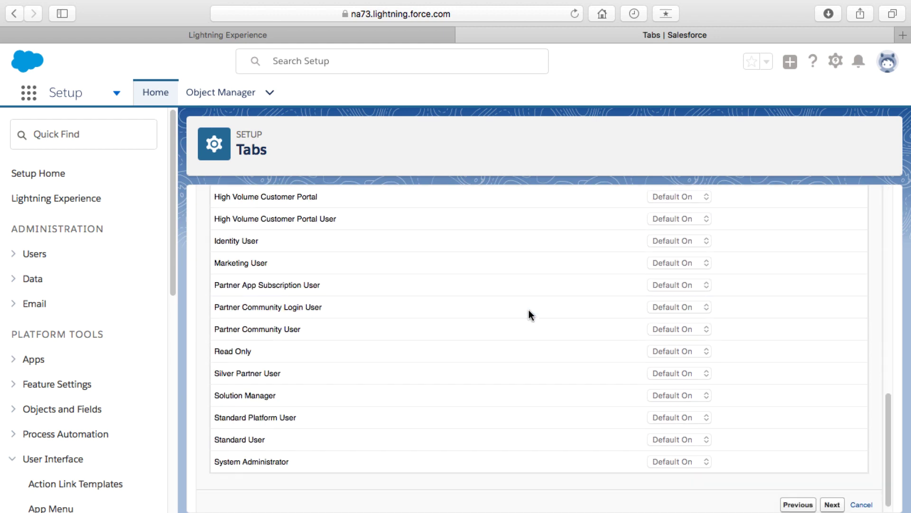
pyautogui.click(830, 496)
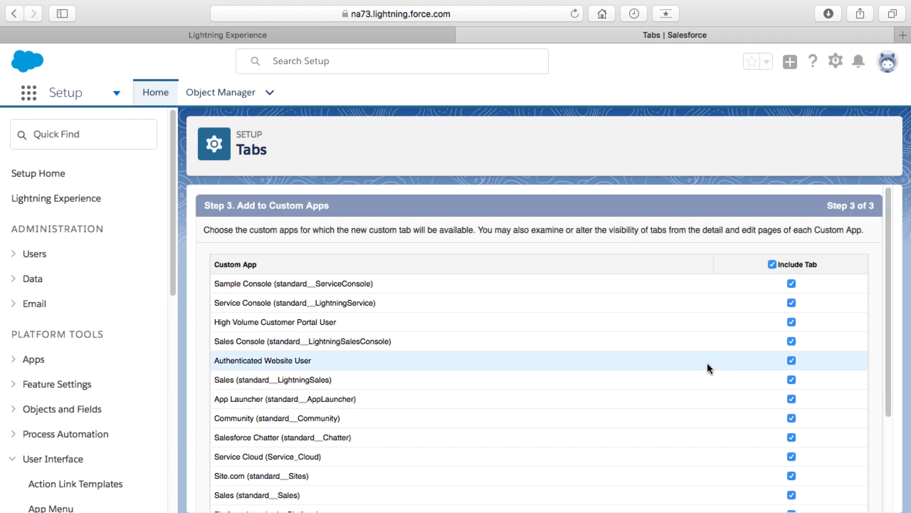
pyautogui.click(772, 264)
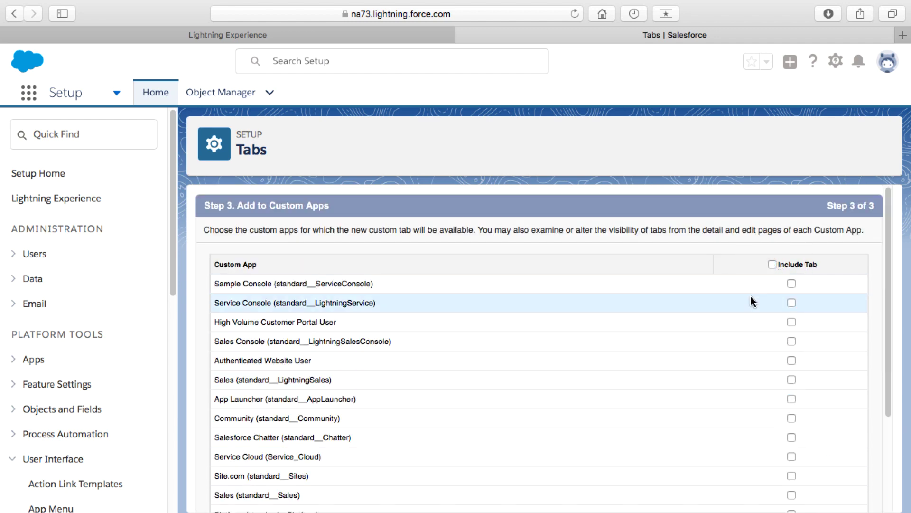
pyautogui.scroll(-3, 744, 309)
pyautogui.scroll(3, 744, 310)
pyautogui.scroll(-3, 744, 310)
pyautogui.scroll(-1, 745, 310)
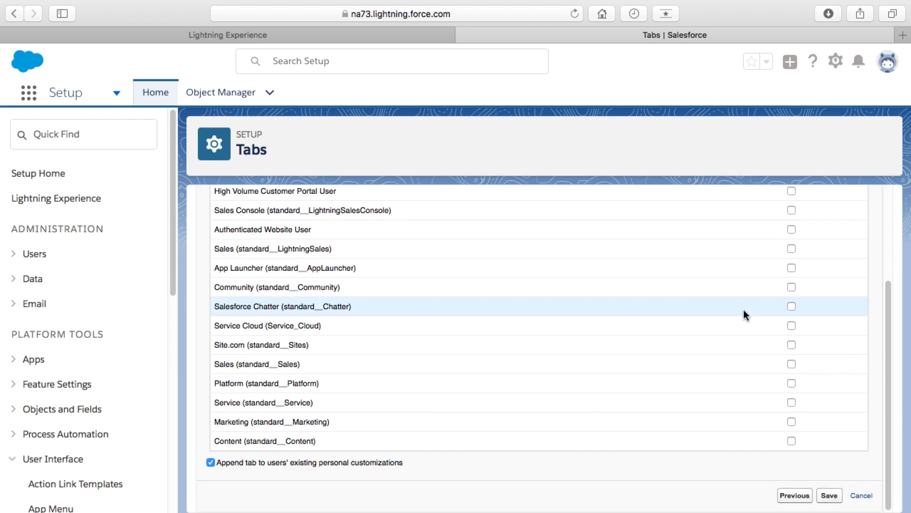
pyautogui.click(829, 496)
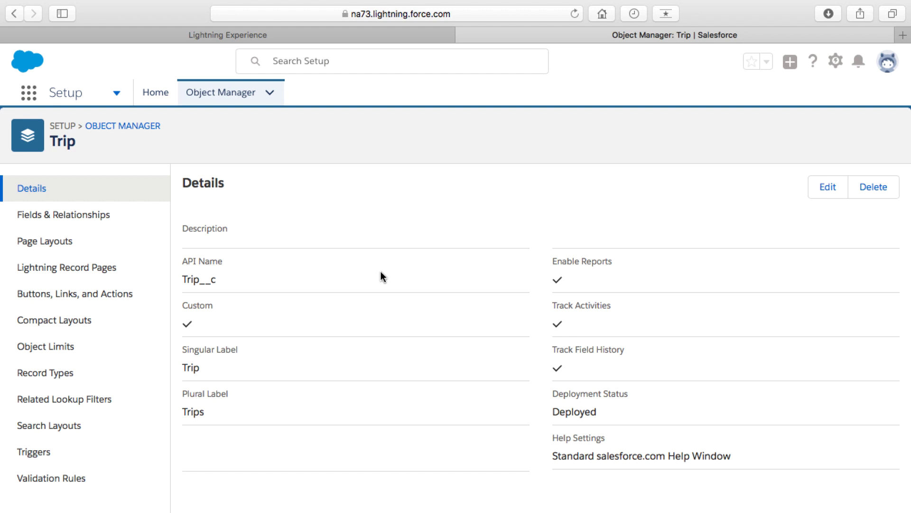
# Start a new custom field on the Trip object with the Date data type and continue to its details
pyautogui.click(94, 218)
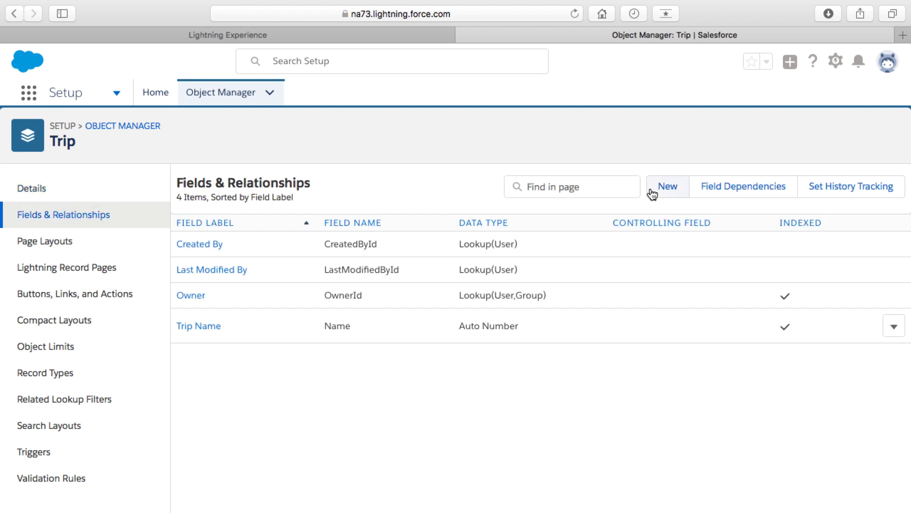
pyautogui.click(663, 189)
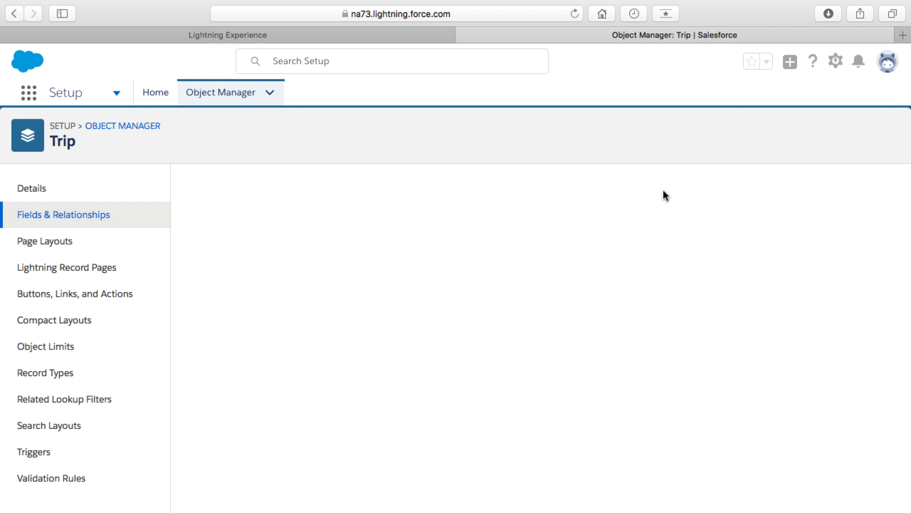
pyautogui.scroll(-1, 468, 310)
pyautogui.scroll(-8, 468, 309)
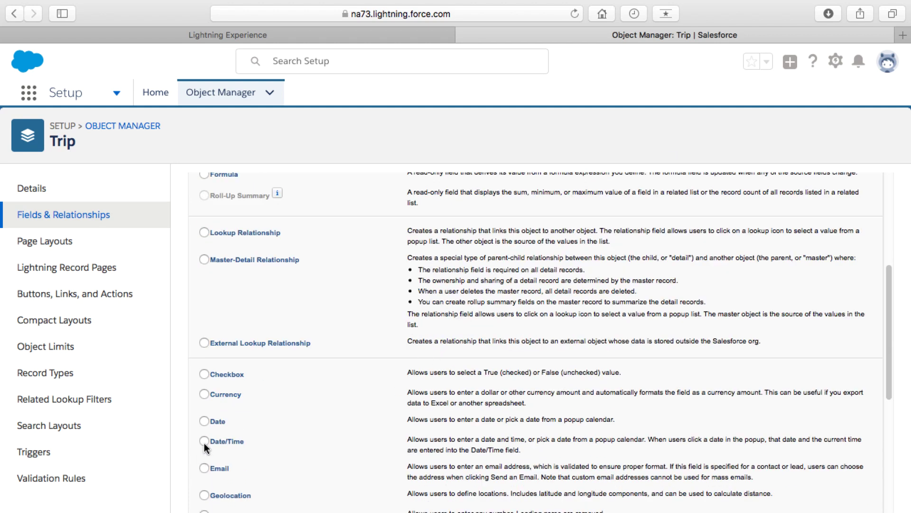
pyautogui.click(205, 441)
pyautogui.click(203, 423)
pyautogui.scroll(-10, 312, 416)
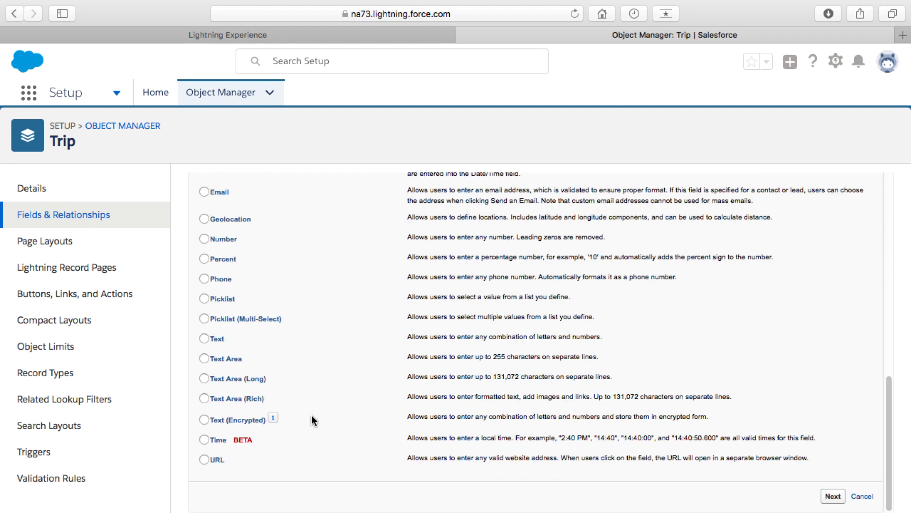
pyautogui.click(838, 496)
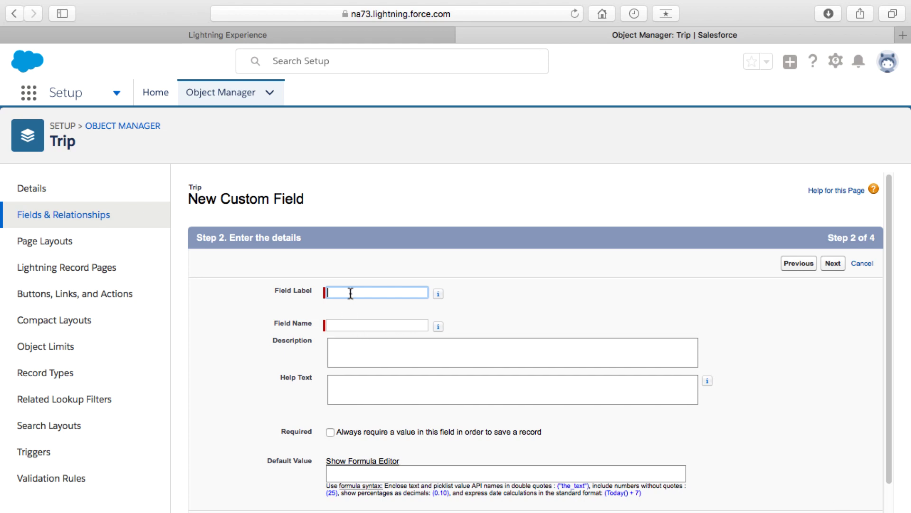
# Label the new field Date and let the field name fill in from the label
pyautogui.write('Date')
pyautogui.press('Tab')
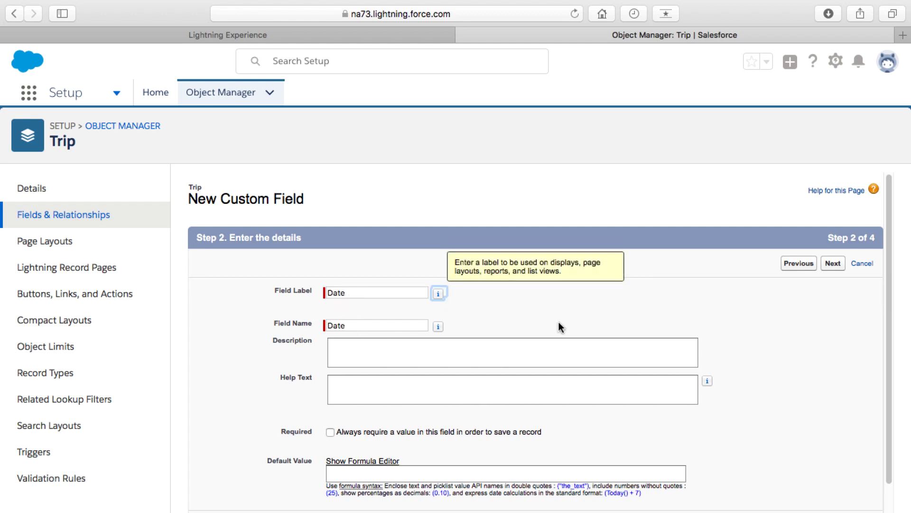
pyautogui.click(785, 340)
pyautogui.scroll(-1, 784, 351)
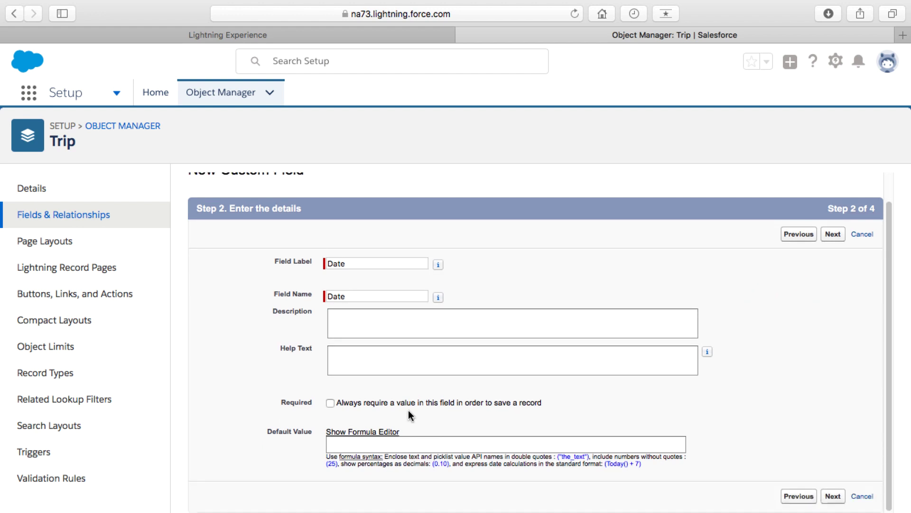
# Set the Date field's default value to the formula Today(), check its syntax, and continue to field-level security
pyautogui.click(377, 433)
pyautogui.scroll(-3, 411, 406)
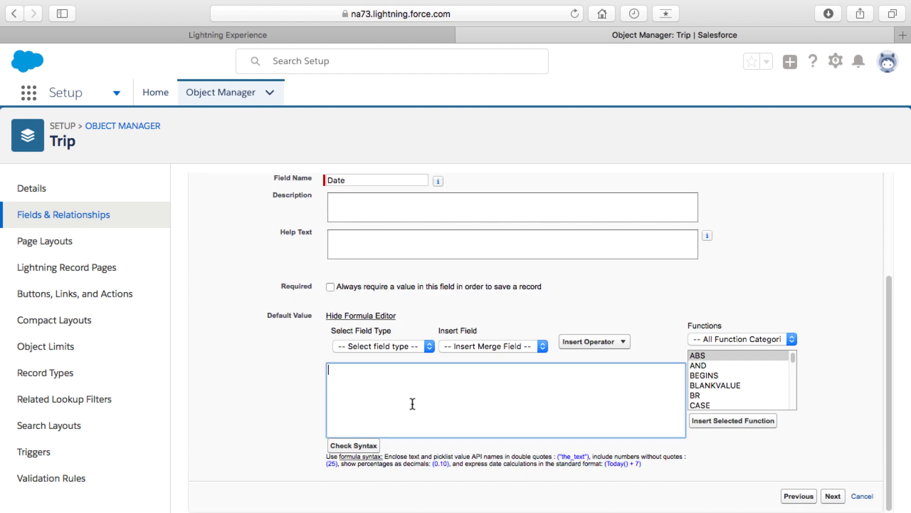
pyautogui.write('Today(')
pyautogui.click(372, 446)
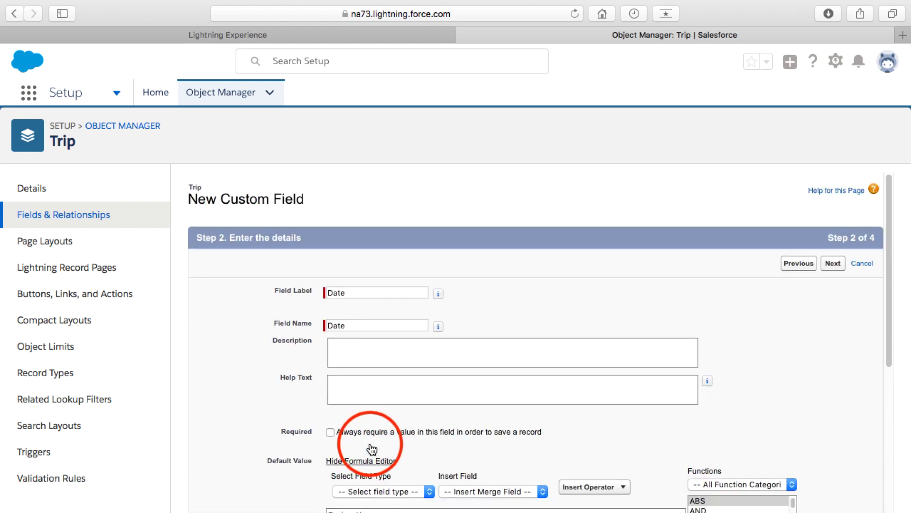
pyautogui.scroll(-3, 433, 394)
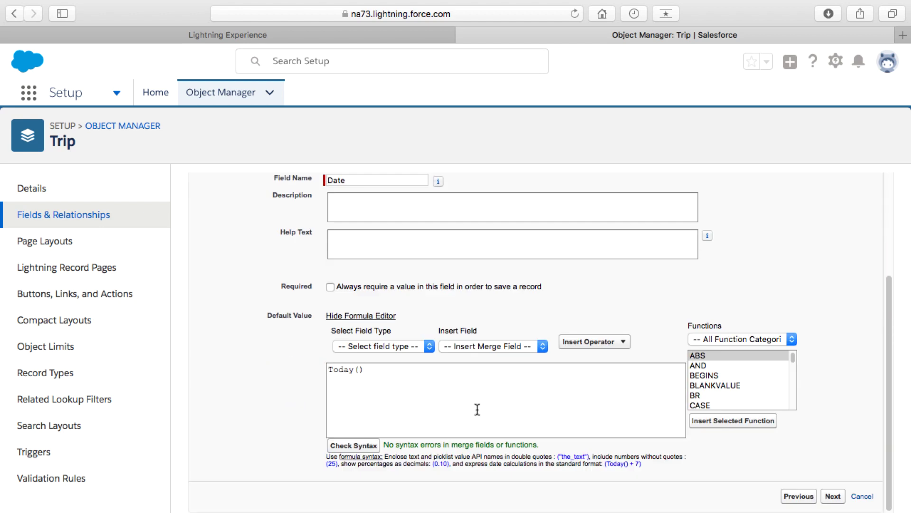
pyautogui.click(833, 497)
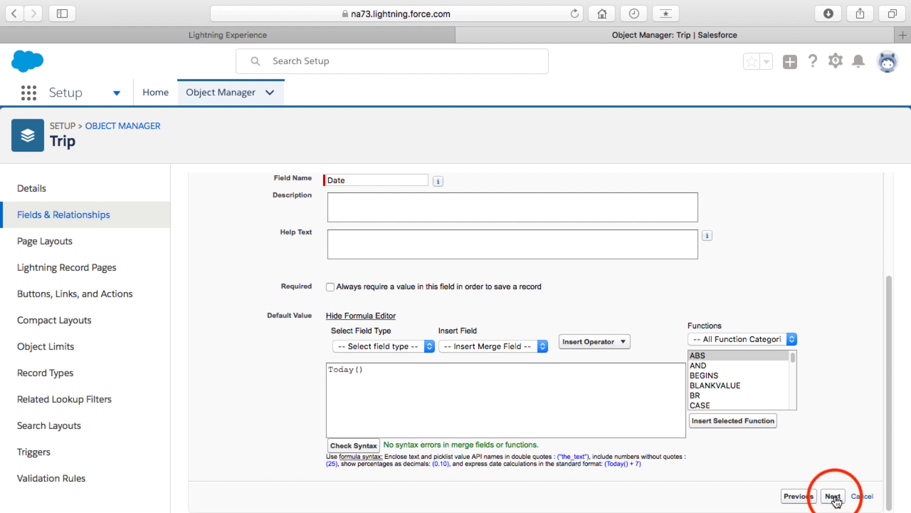
# Keep the Date field's default profile visibility and Trip Layout placement, then save it and start another custom field
pyautogui.scroll(-1, 663, 363)
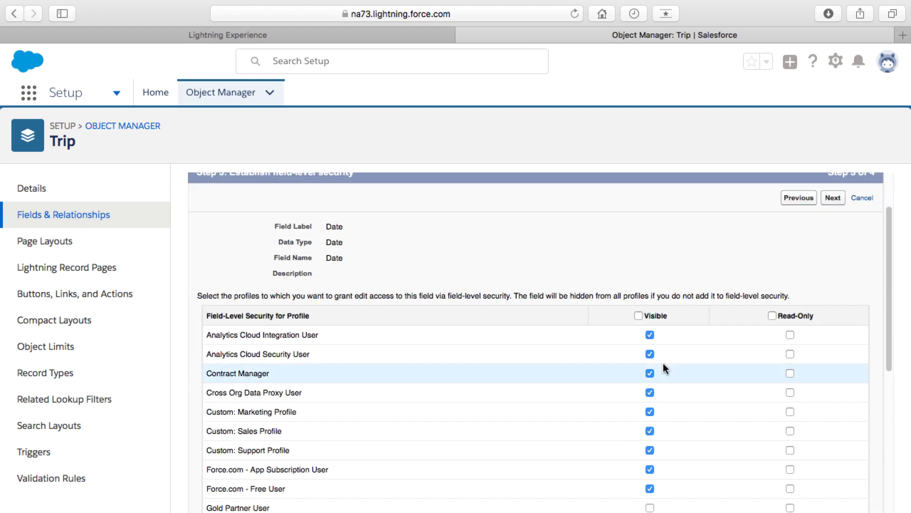
pyautogui.scroll(-5, 662, 363)
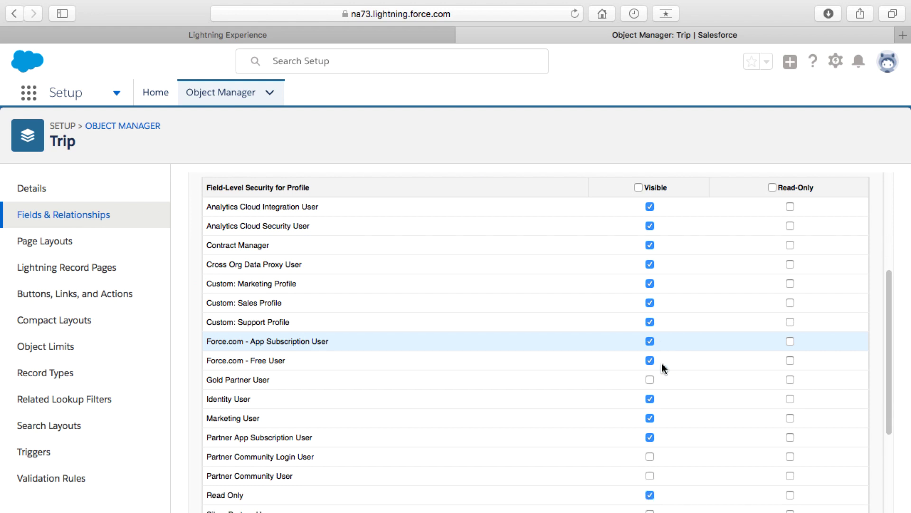
pyautogui.click(834, 496)
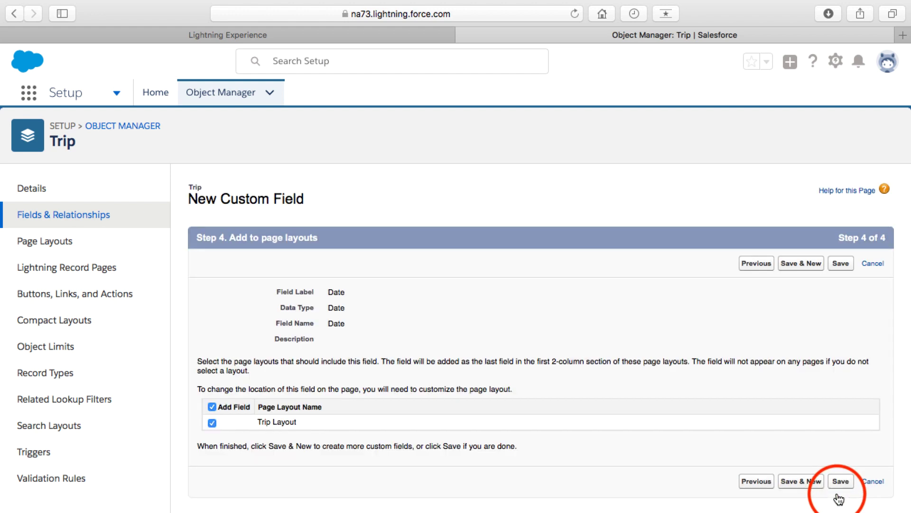
pyautogui.click(810, 482)
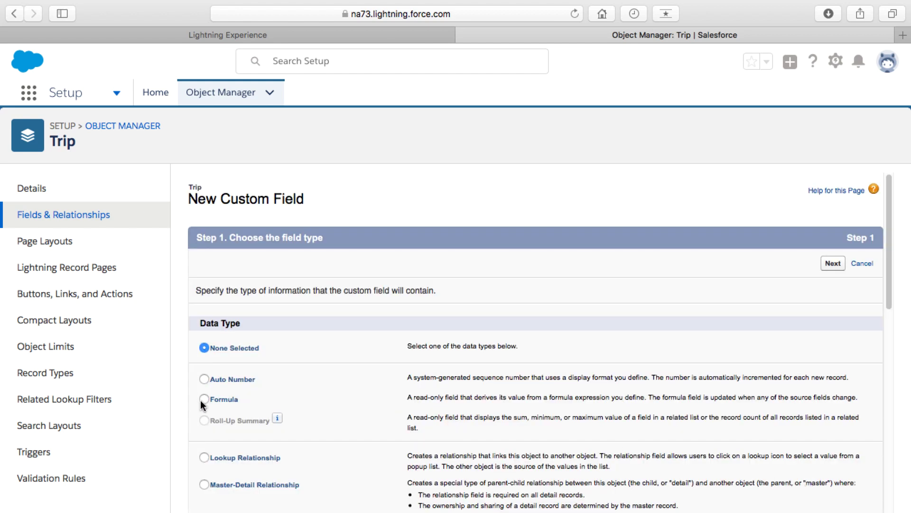
# Choose the Number data type for the second custom field and continue to its details
pyautogui.scroll(-5, 204, 402)
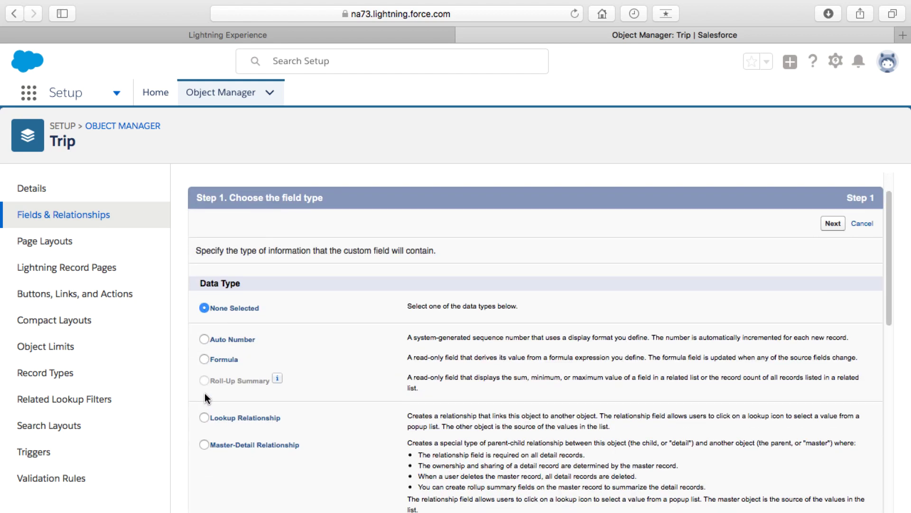
pyautogui.scroll(-3, 205, 398)
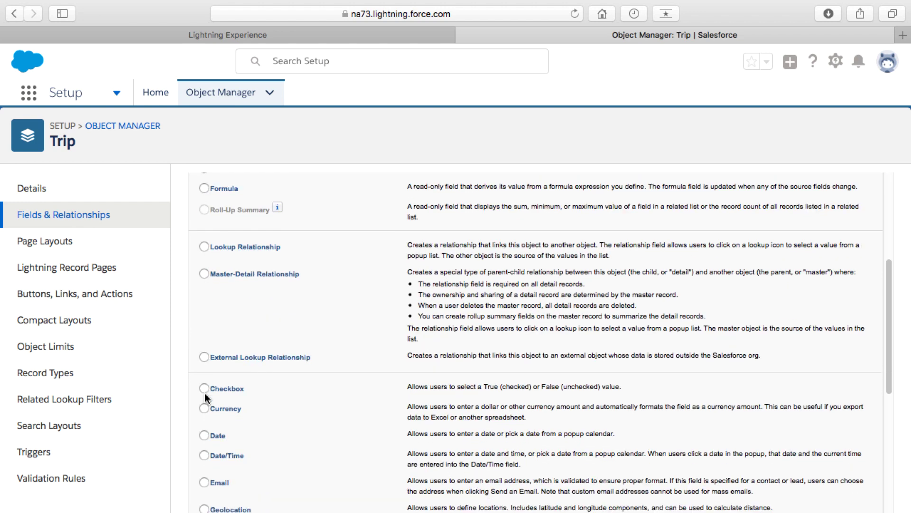
pyautogui.scroll(-4, 205, 396)
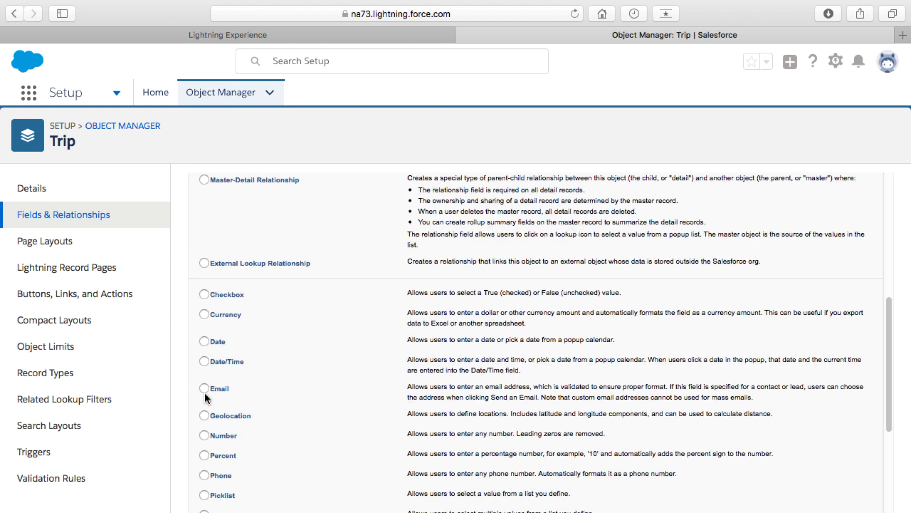
pyautogui.click(204, 435)
pyautogui.scroll(7, 747, 280)
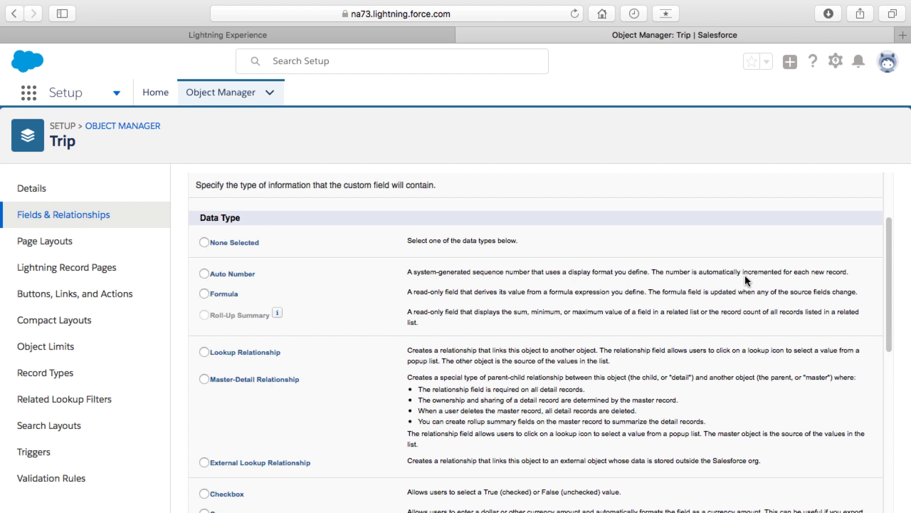
pyautogui.scroll(-15, 746, 280)
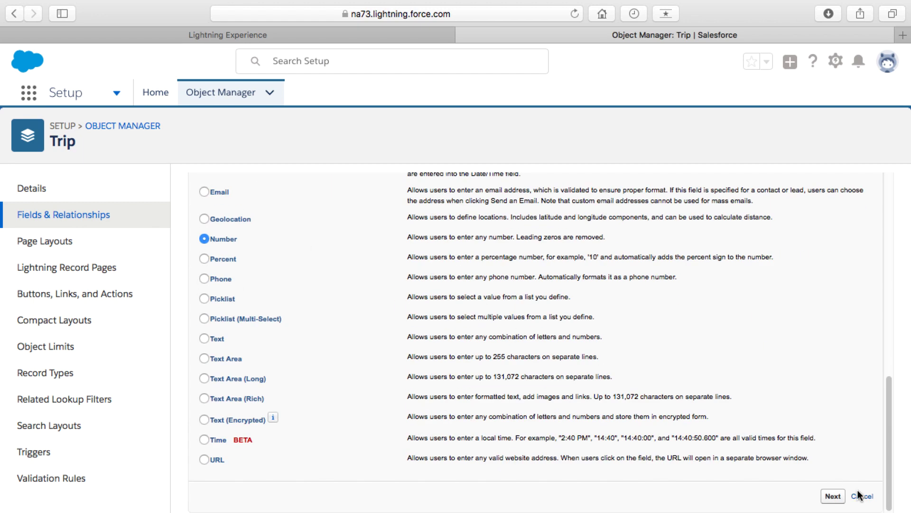
pyautogui.click(831, 496)
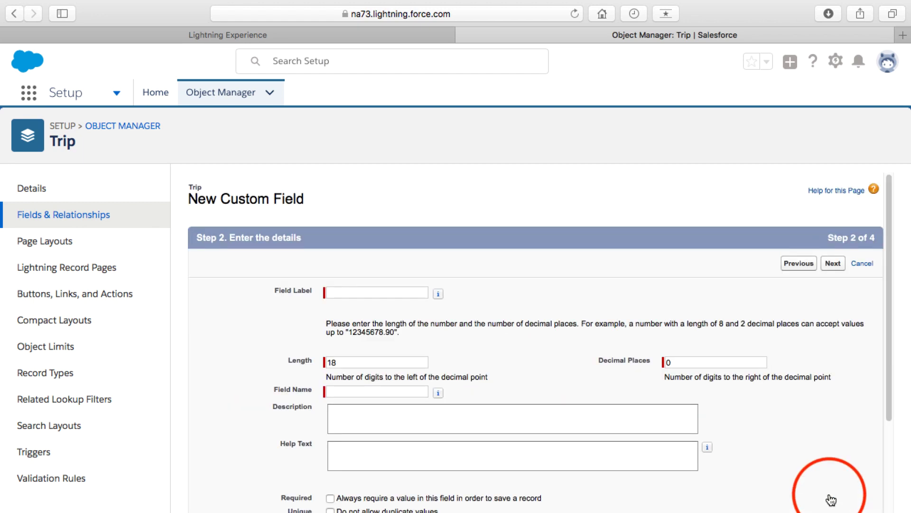
# Label the number field Starting Mileage, with a length of 7 and 1 decimal place
pyautogui.click(369, 293)
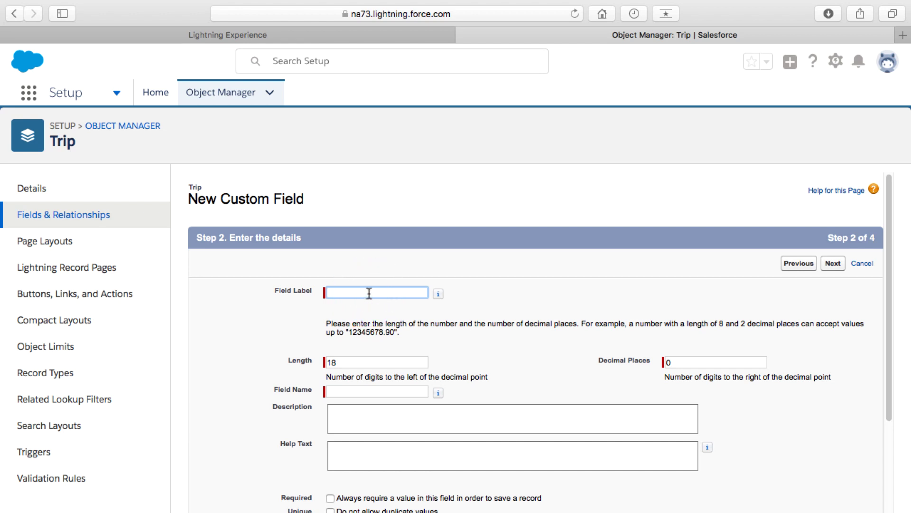
pyautogui.write('Starting Mileage')
pyautogui.doubleClick(350, 362)
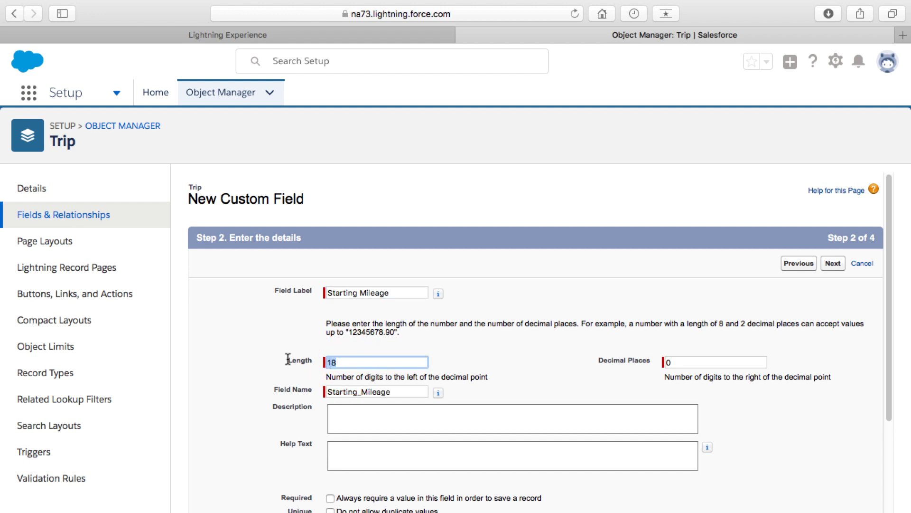
pyautogui.write('7')
pyautogui.moveTo(689, 362); pyautogui.dragTo(659, 362)
pyautogui.write('1')
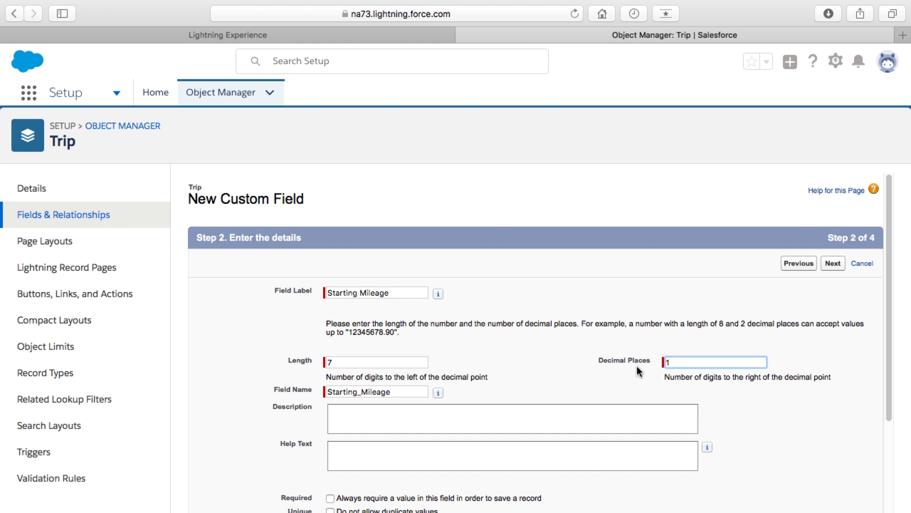
# Keep the Starting Mileage field's remaining defaults, profile visibility and Trip Layout placement, then save it and start another field
pyautogui.click(569, 384)
pyautogui.scroll(-5, 568, 383)
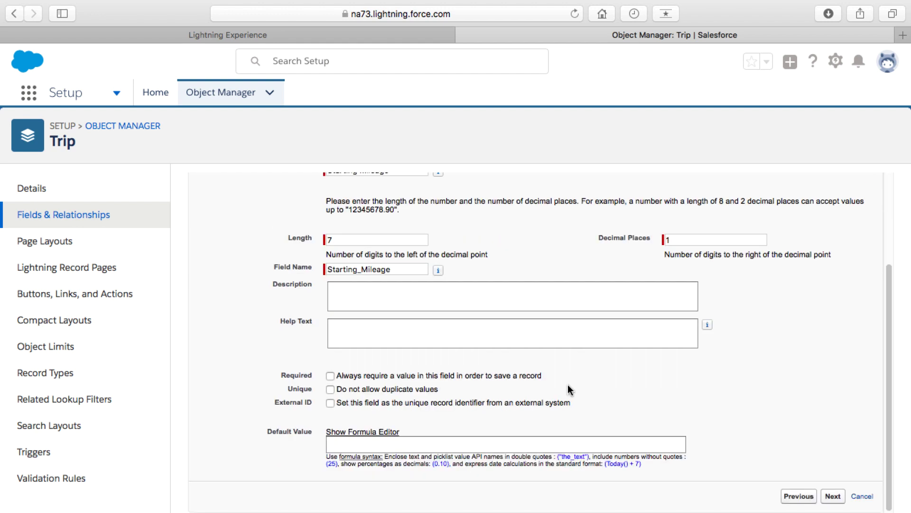
pyautogui.click(833, 496)
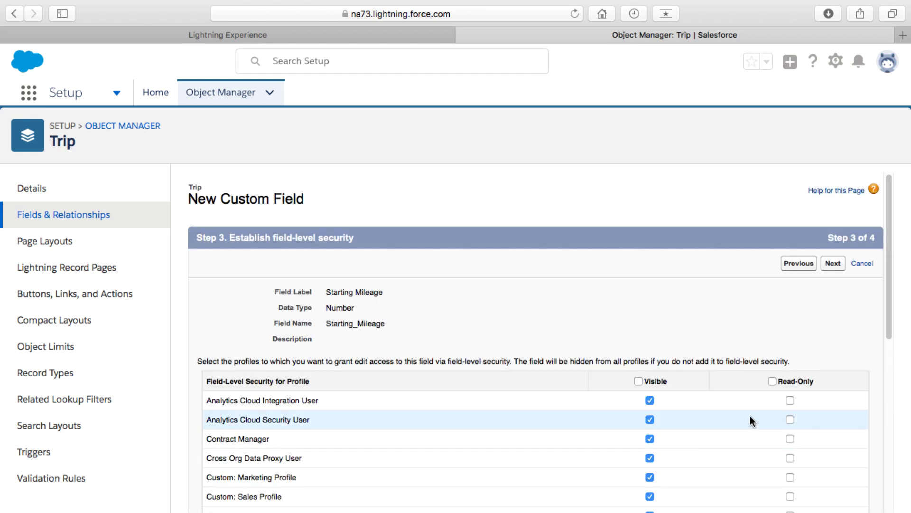
pyautogui.click(833, 264)
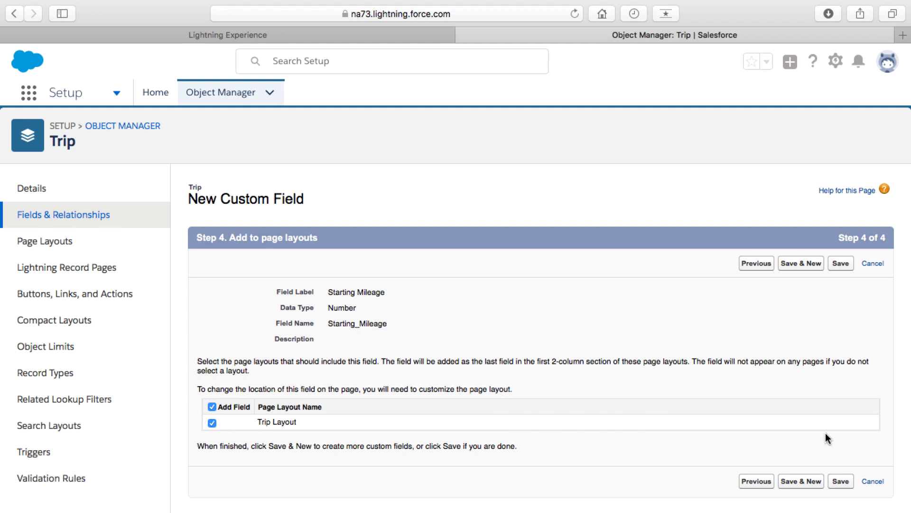
pyautogui.click(812, 482)
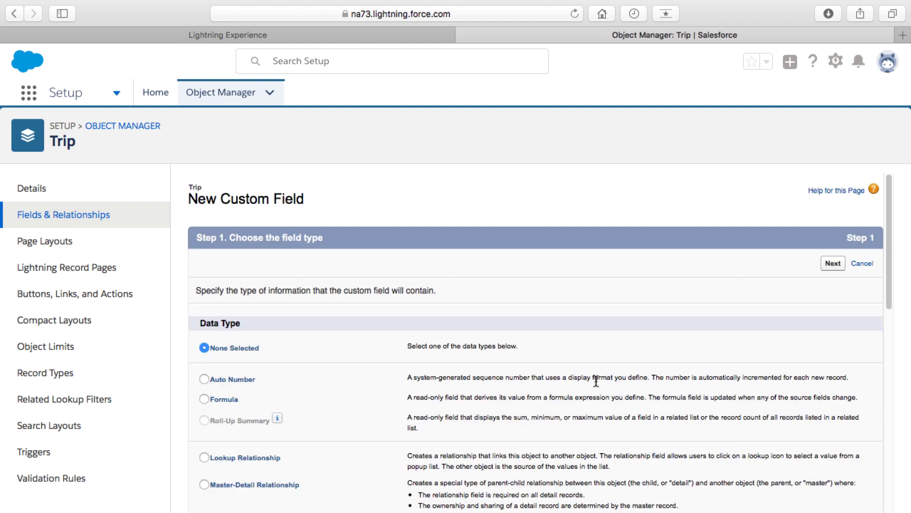
# Choose the Number data type for the third custom field and continue to its details
pyautogui.scroll(-3, 484, 333)
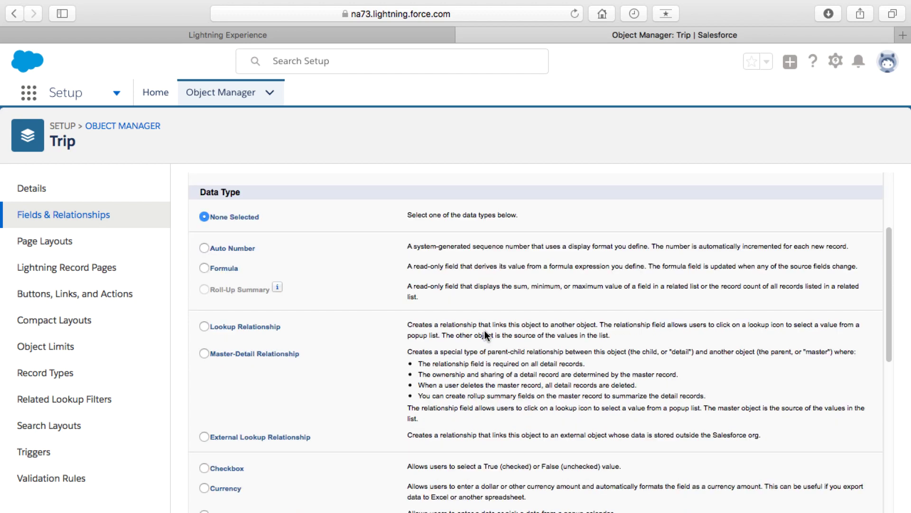
pyautogui.scroll(-4, 484, 330)
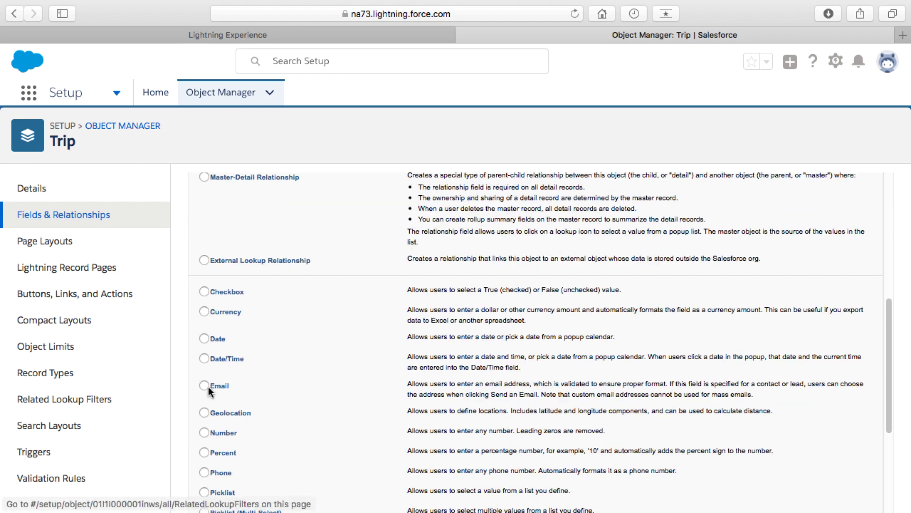
pyautogui.click(204, 433)
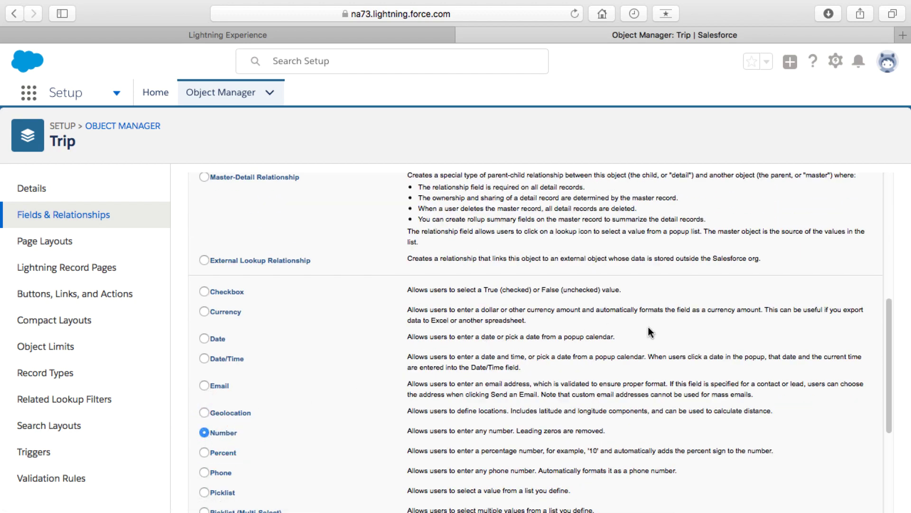
pyautogui.scroll(-4, 649, 328)
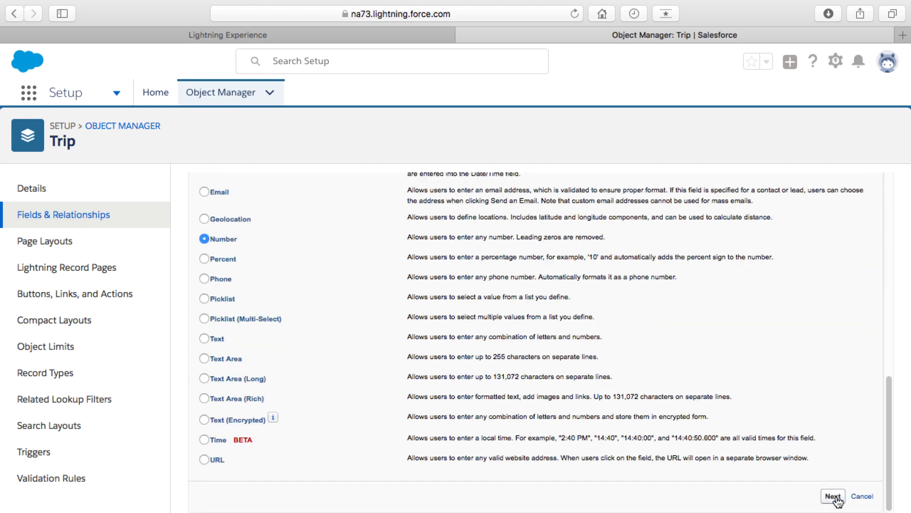
pyautogui.click(834, 496)
# Label the number field Ending Mileage, with a length of 7 and 1 decimal place
pyautogui.click(357, 292)
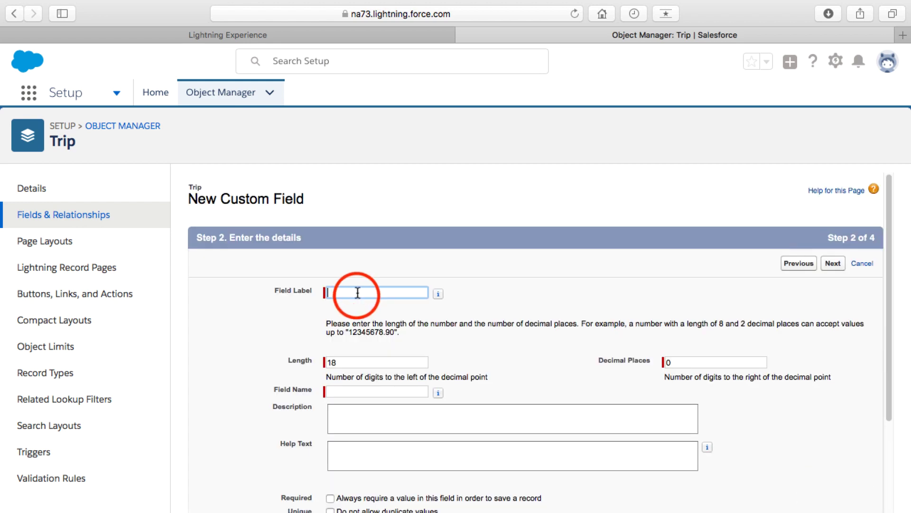
pyautogui.write('Ending M')
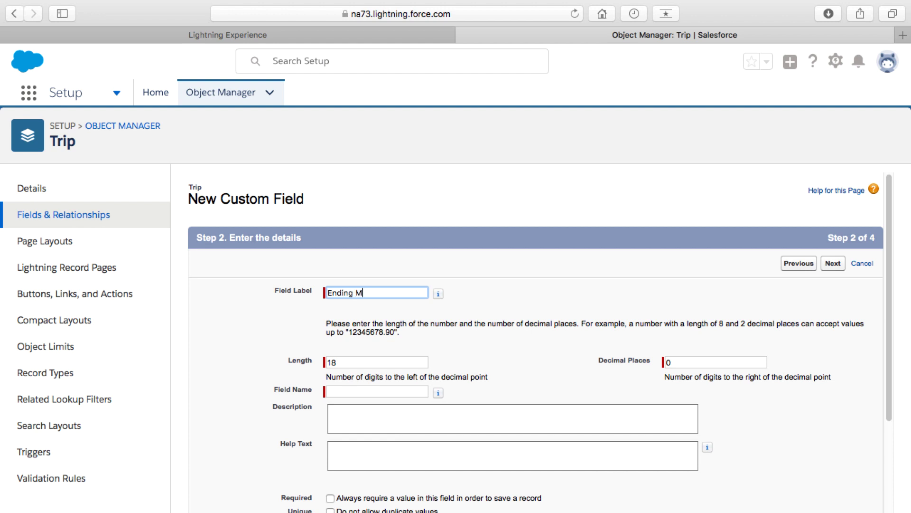
pyautogui.write('ileage')
pyautogui.click(342, 362)
pyautogui.write('7')
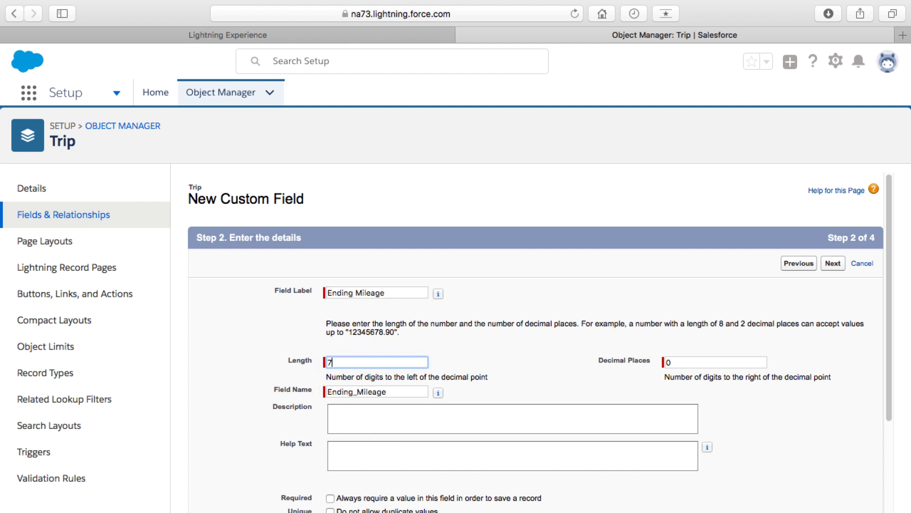
pyautogui.click(699, 363)
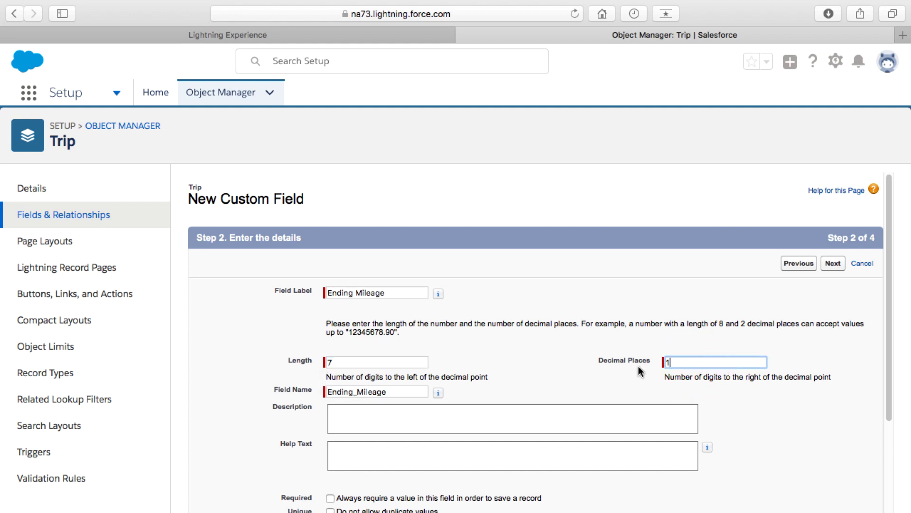
pyautogui.write('1')
pyautogui.click(616, 382)
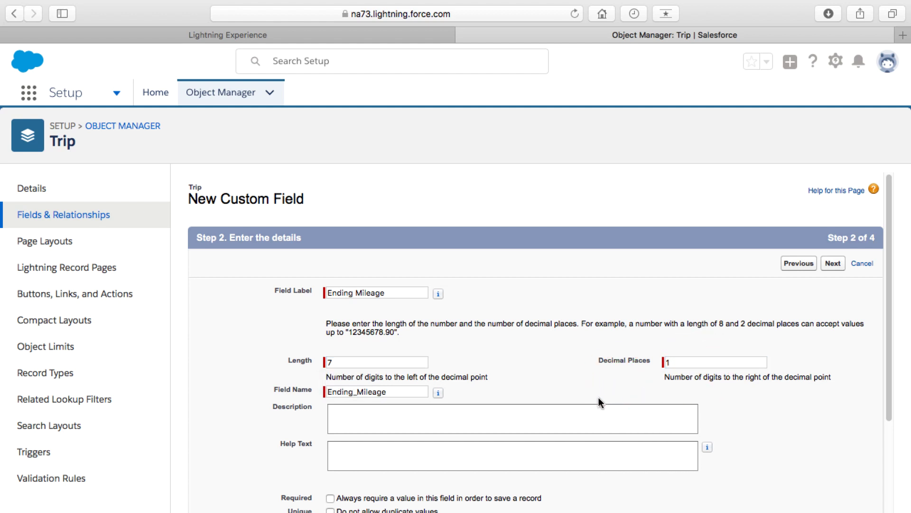
# Keep the Ending Mileage field's remaining defaults, profile visibility and Trip Layout placement, and save it
pyautogui.scroll(-5, 602, 401)
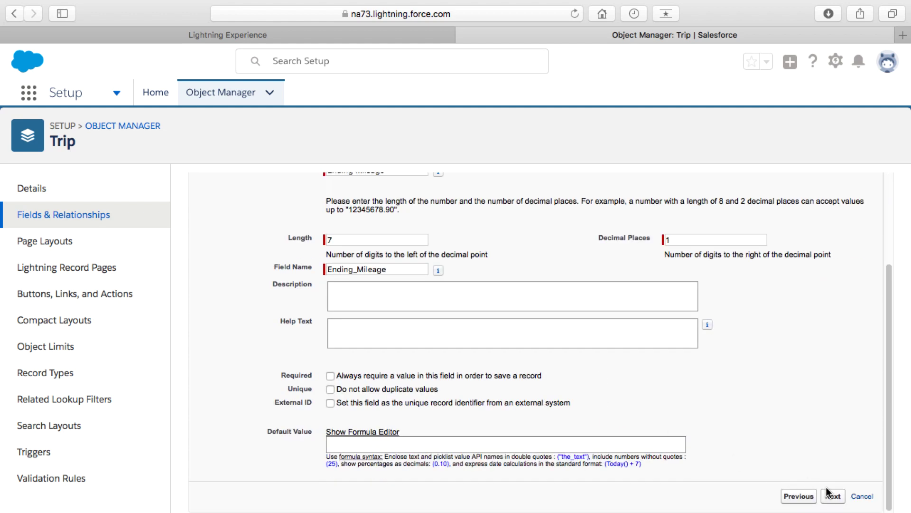
pyautogui.click(833, 496)
pyautogui.click(833, 264)
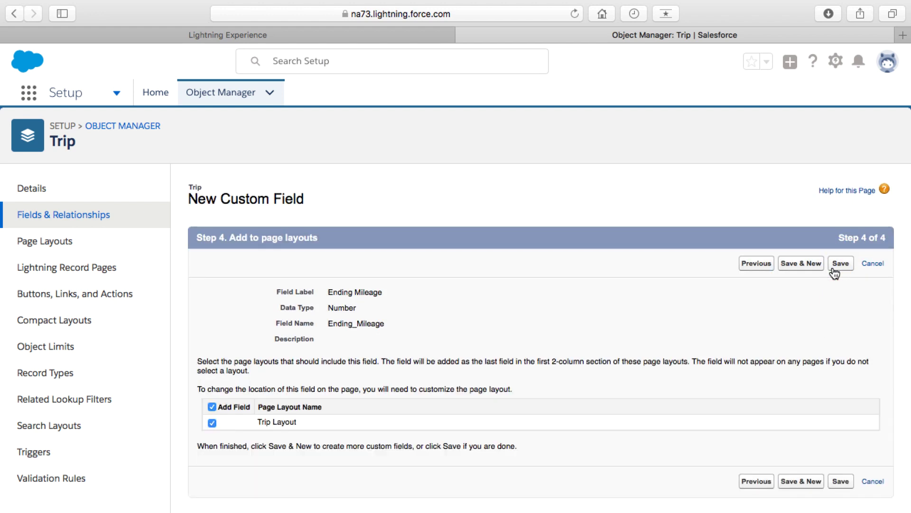
pyautogui.click(840, 480)
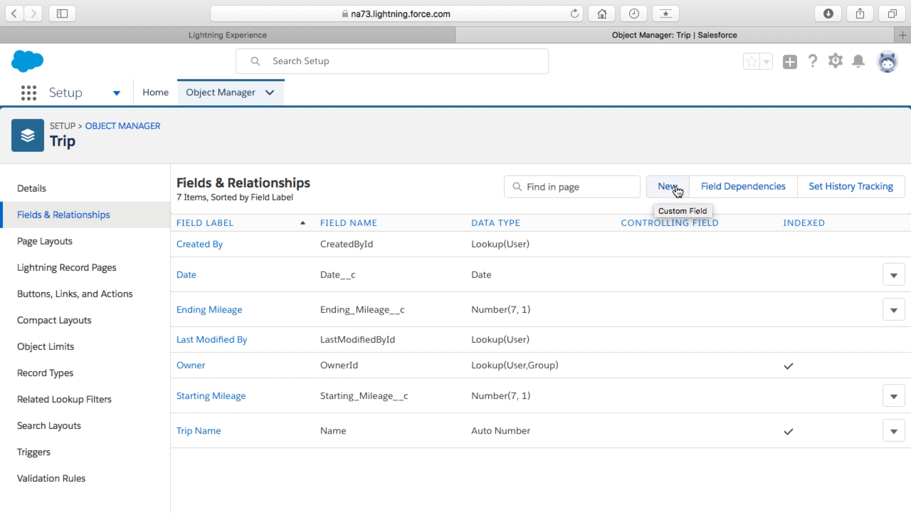
# Start another custom field on the Trip object with the Formula data type and continue to its output type
pyautogui.click(677, 192)
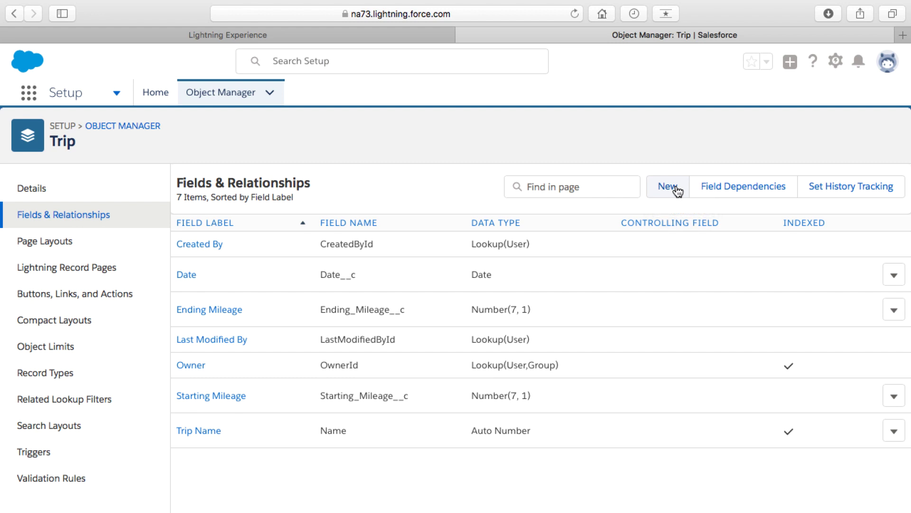
pyautogui.click(675, 188)
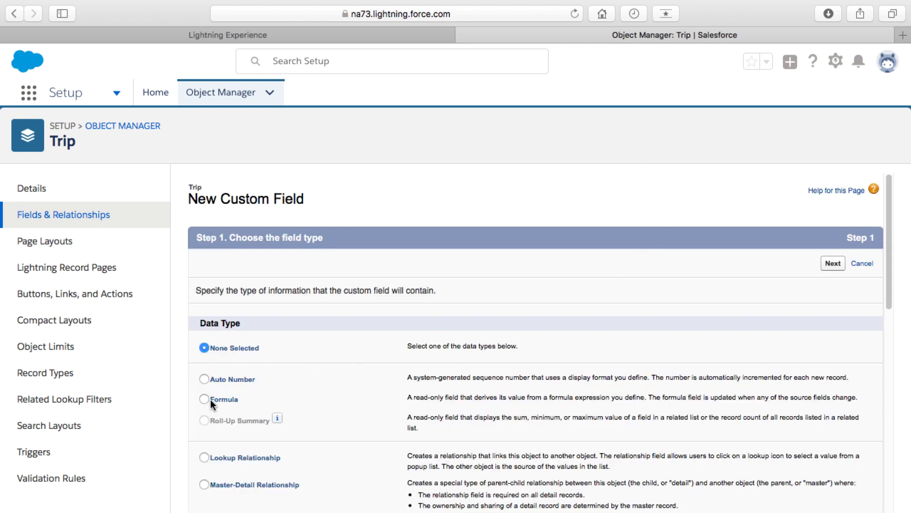
pyautogui.click(207, 397)
pyautogui.click(832, 265)
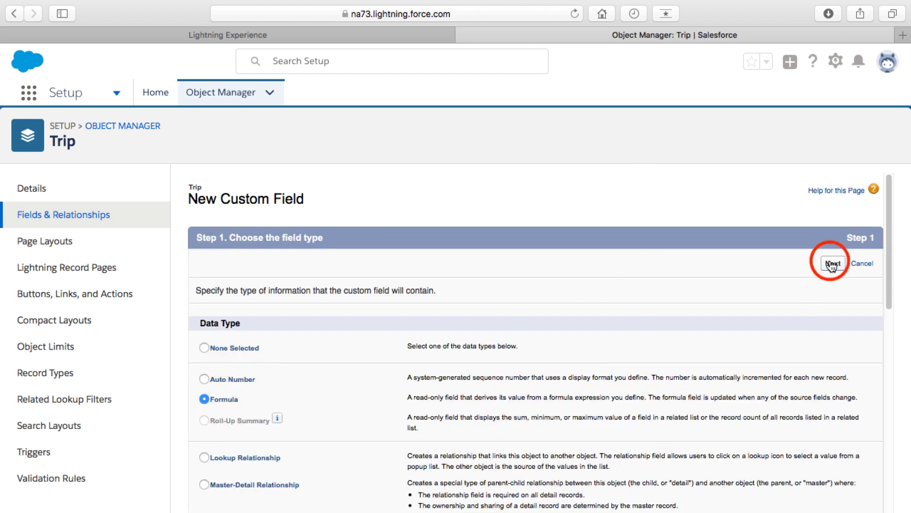
# Label the formula field Distance Traveled, give it a Number return type and continue to the formula entry
pyautogui.click(346, 294)
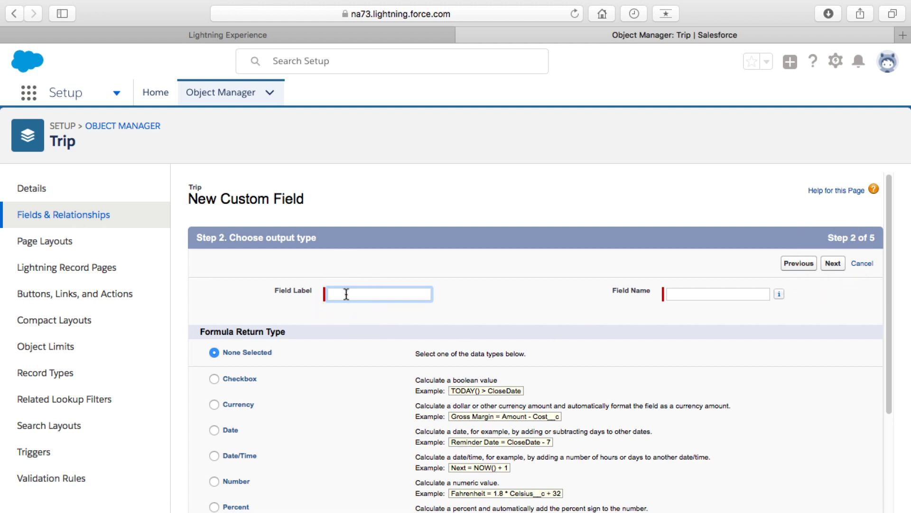
pyautogui.write('Distance Traveled')
pyautogui.press('Tab')
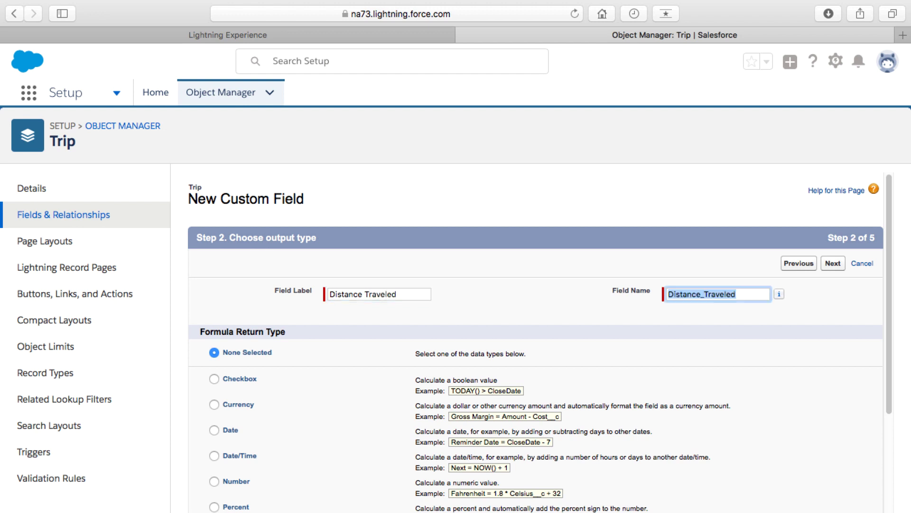
pyautogui.click(515, 333)
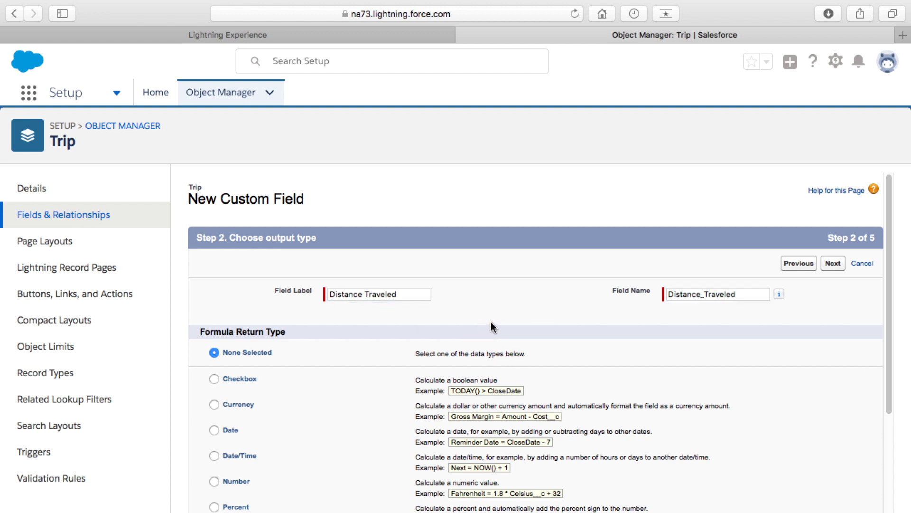
pyautogui.scroll(-1, 493, 326)
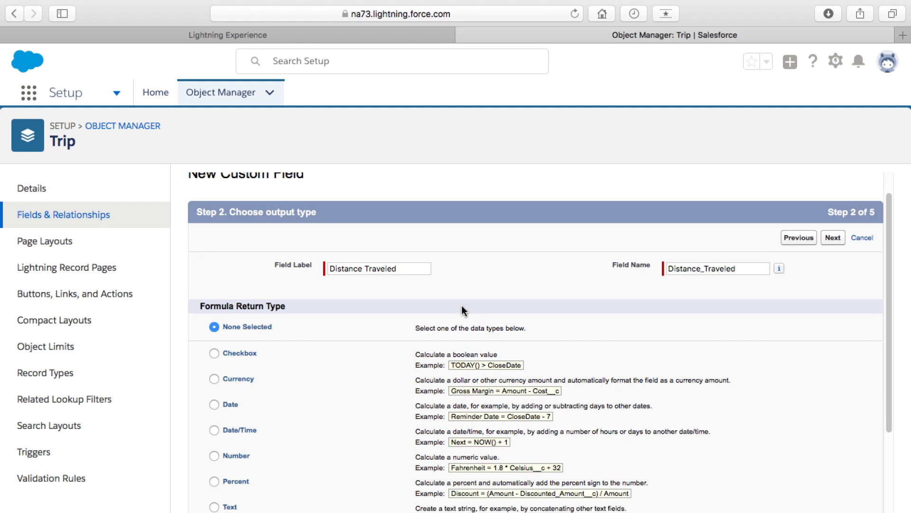
pyautogui.scroll(-1, 462, 306)
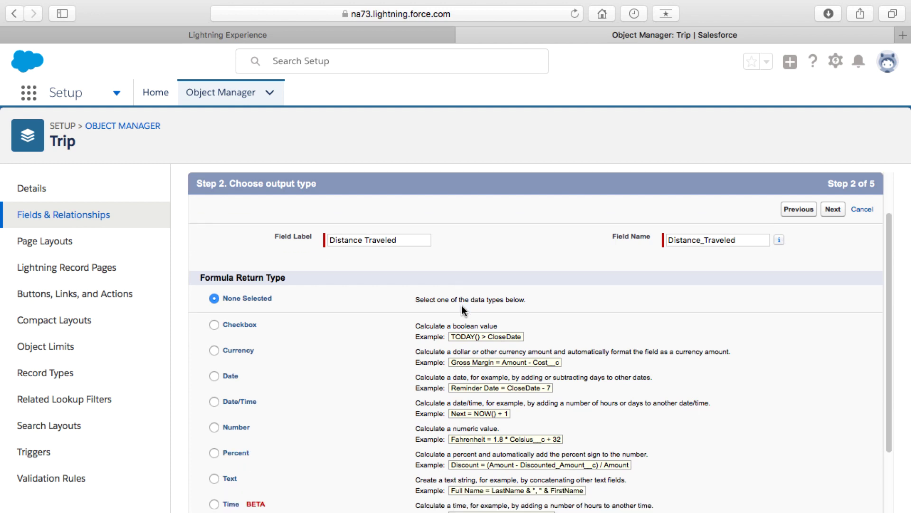
pyautogui.scroll(-1, 462, 307)
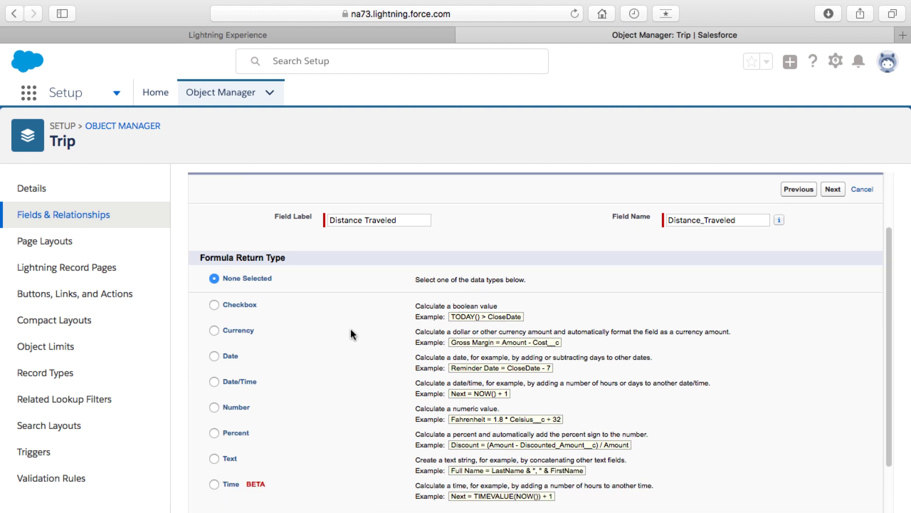
pyautogui.click(233, 403)
pyautogui.click(833, 189)
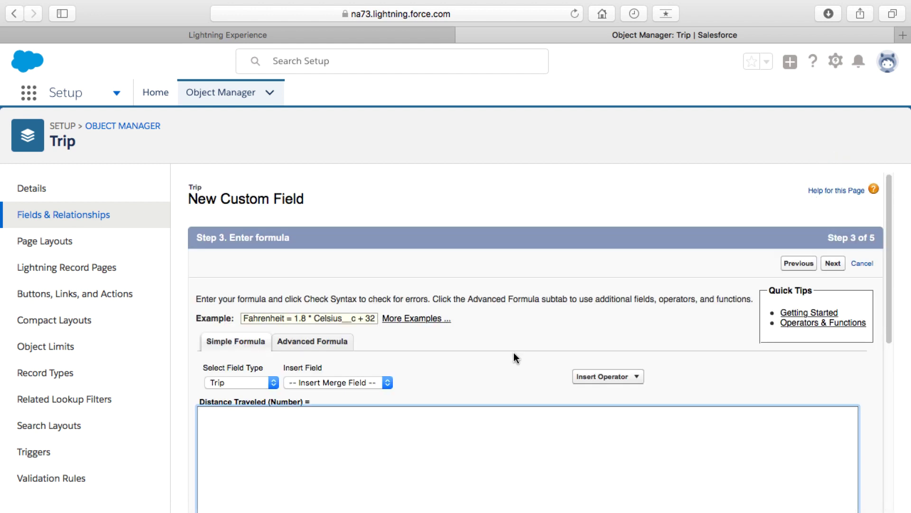
# Switch to the advanced formula editor and insert the Trip object's Ending Mileage field into the formula
pyautogui.scroll(-1, 513, 352)
pyautogui.click(307, 329)
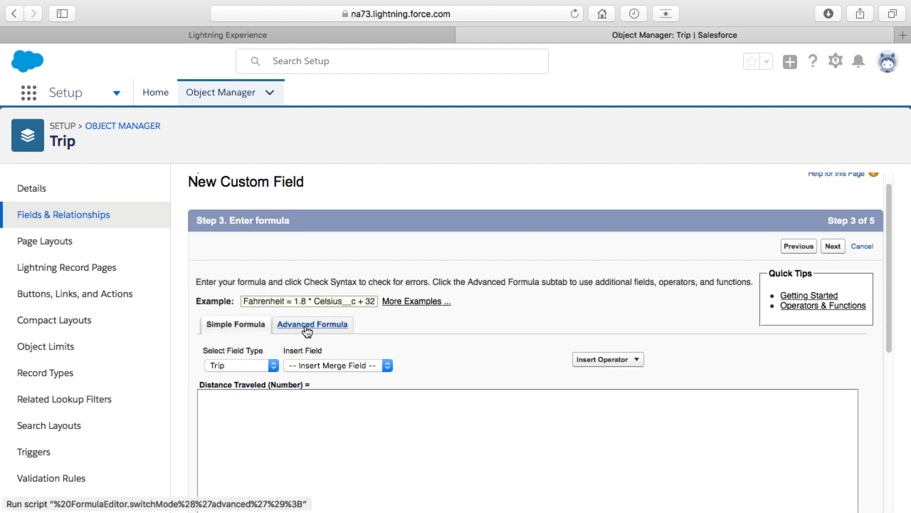
pyautogui.click(232, 374)
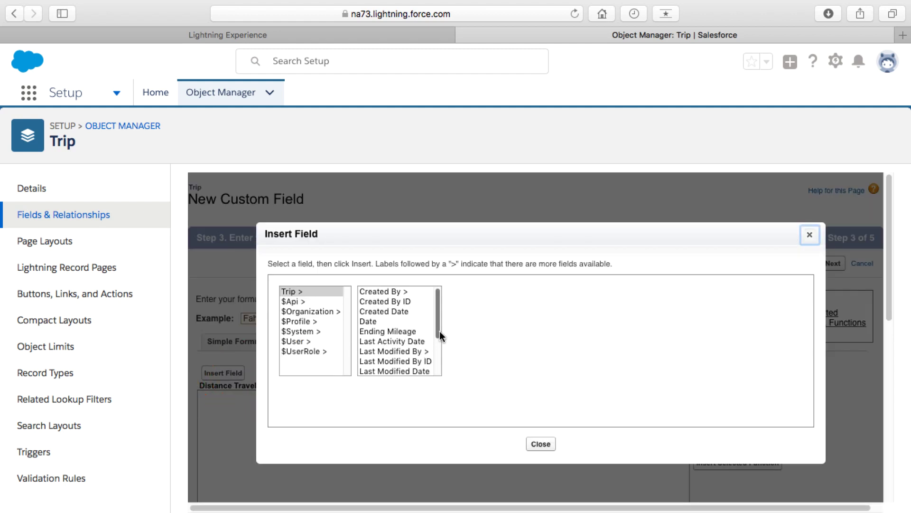
pyautogui.click(409, 330)
pyautogui.click(500, 357)
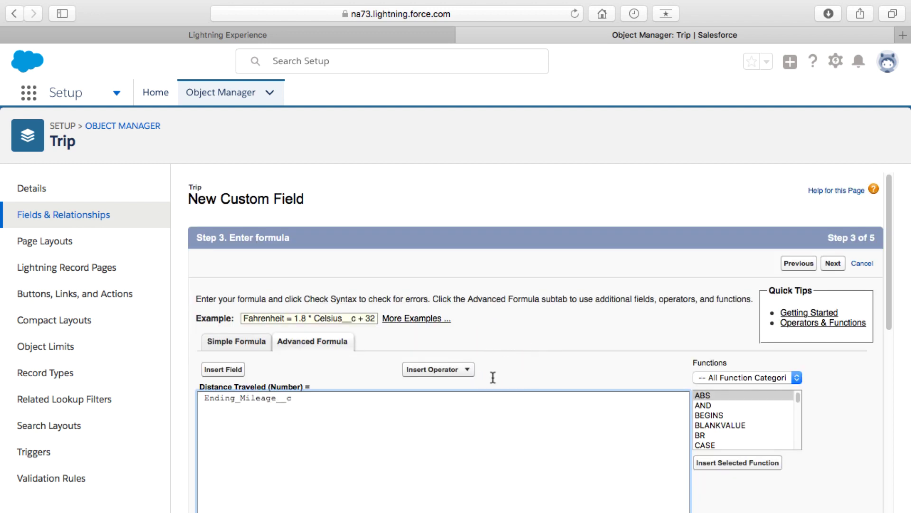
# Complete the formula by subtracting the Trip object's Starting Mileage field from Ending Mileage
pyautogui.scroll(-1, 545, 362)
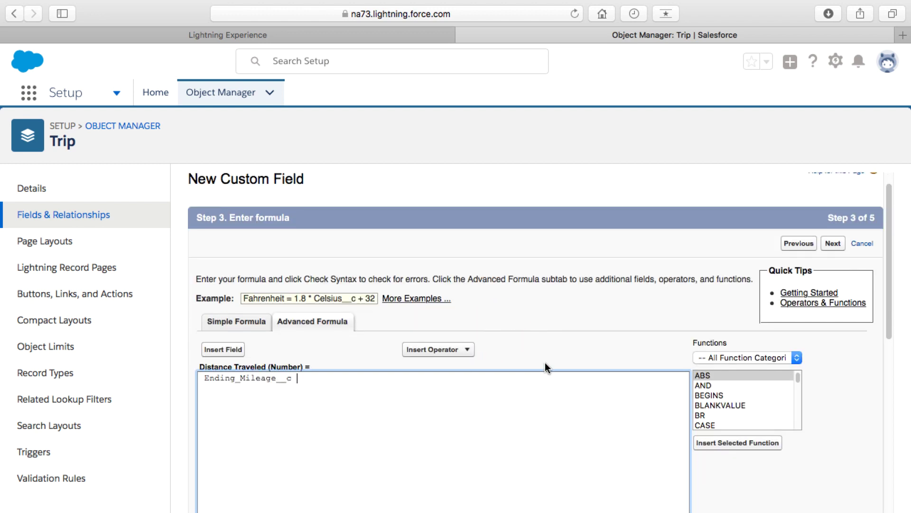
pyautogui.click(458, 352)
pyautogui.click(433, 378)
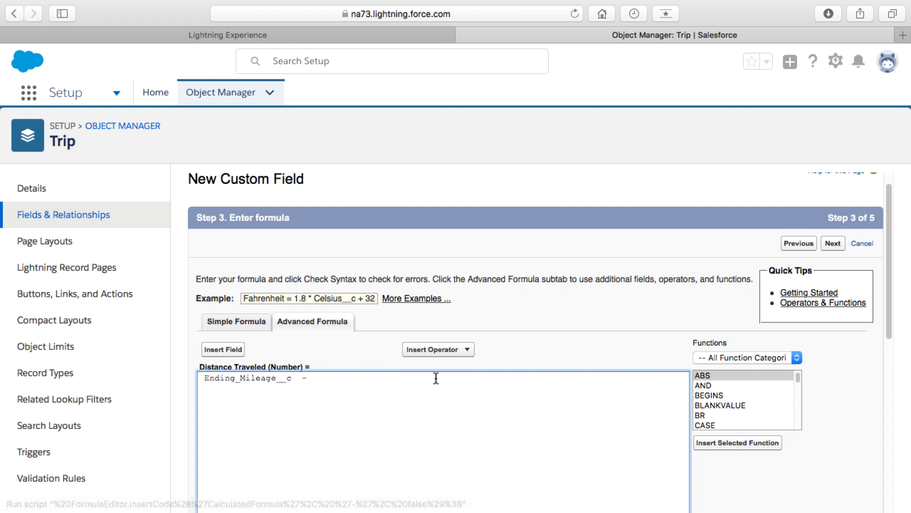
pyautogui.click(221, 351)
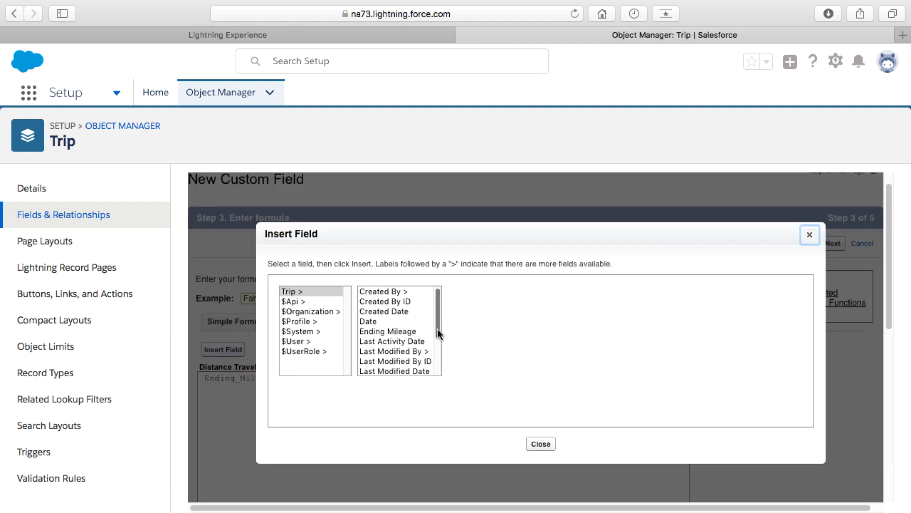
pyautogui.moveTo(437, 329); pyautogui.dragTo(437, 368)
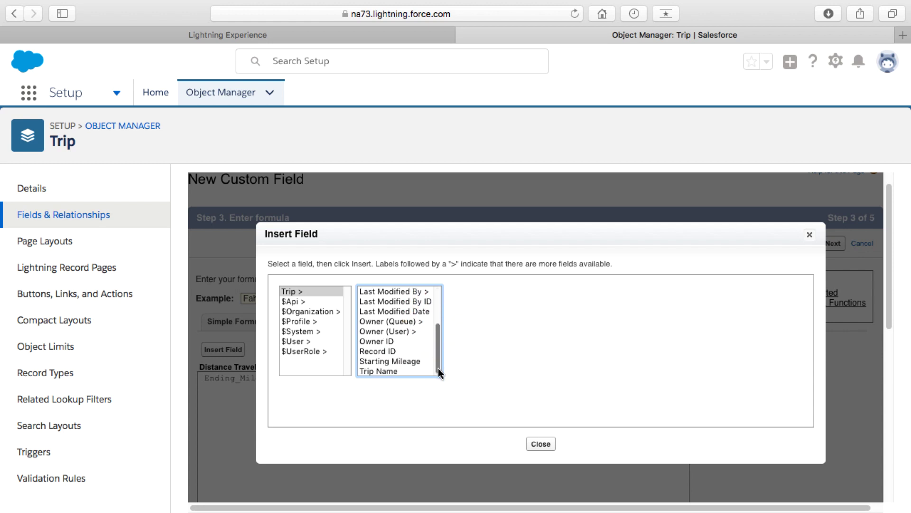
pyautogui.click(414, 362)
pyautogui.click(503, 359)
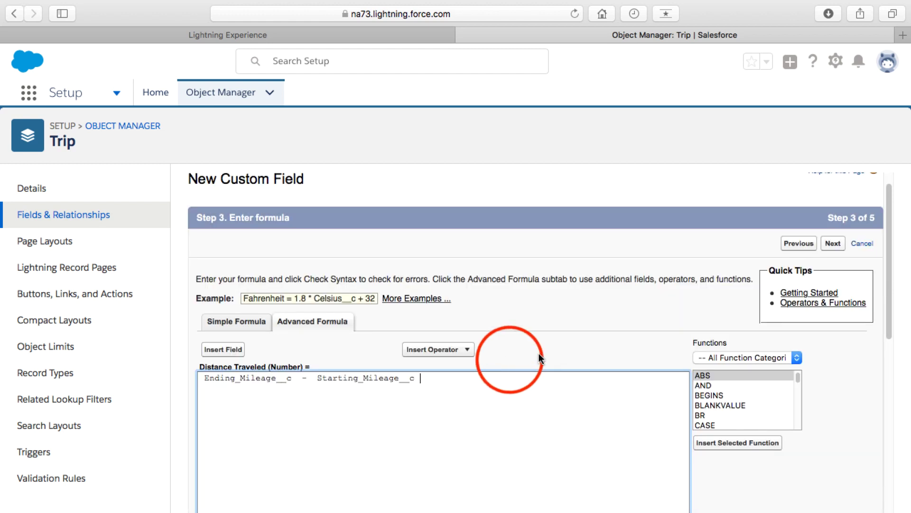
# Check the syntax of the Distance Traveled formula
pyautogui.scroll(-2, 540, 353)
pyautogui.scroll(-5, 539, 353)
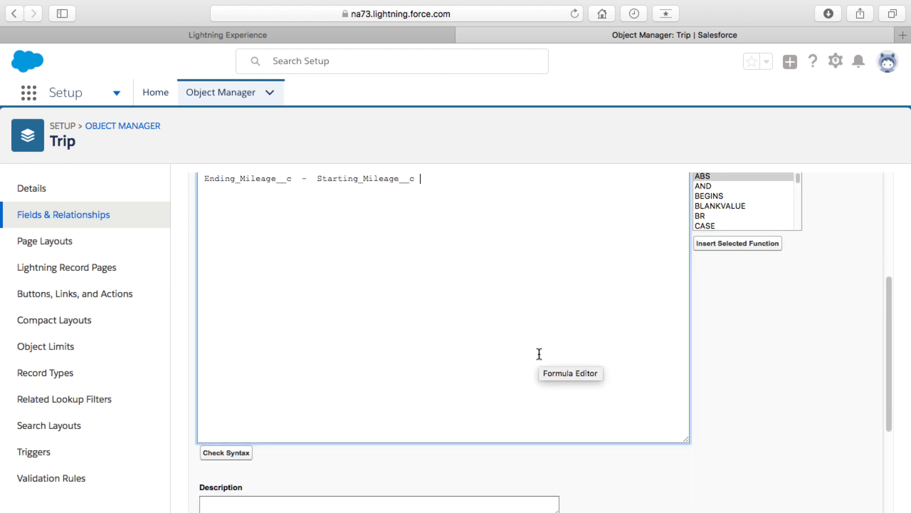
pyautogui.scroll(1, 539, 354)
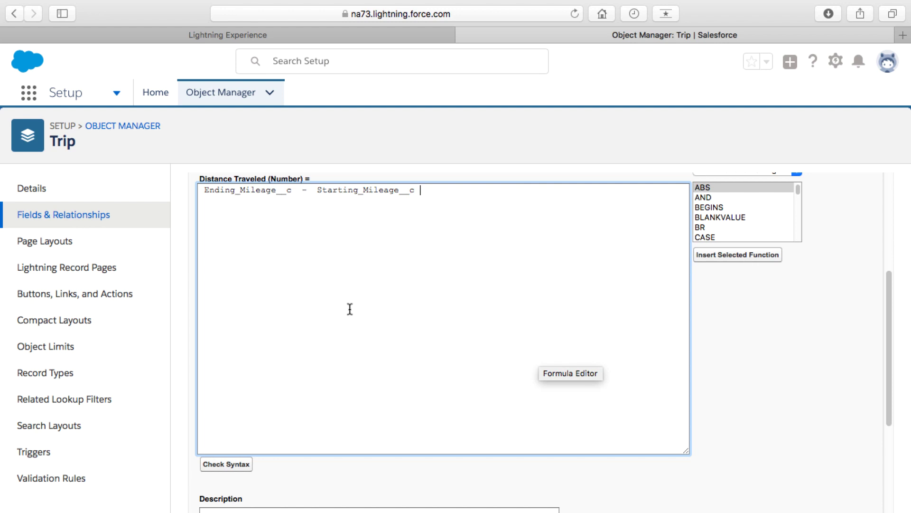
pyautogui.click(238, 465)
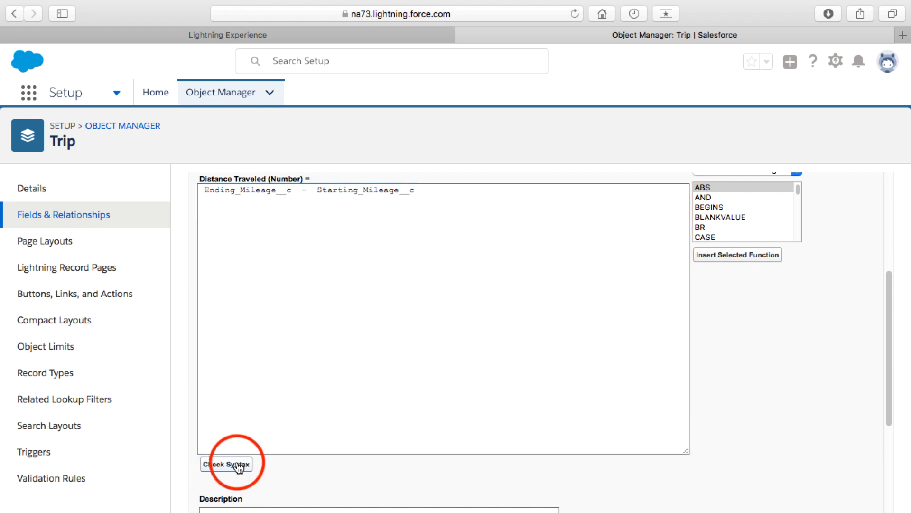
pyautogui.scroll(-10, 296, 390)
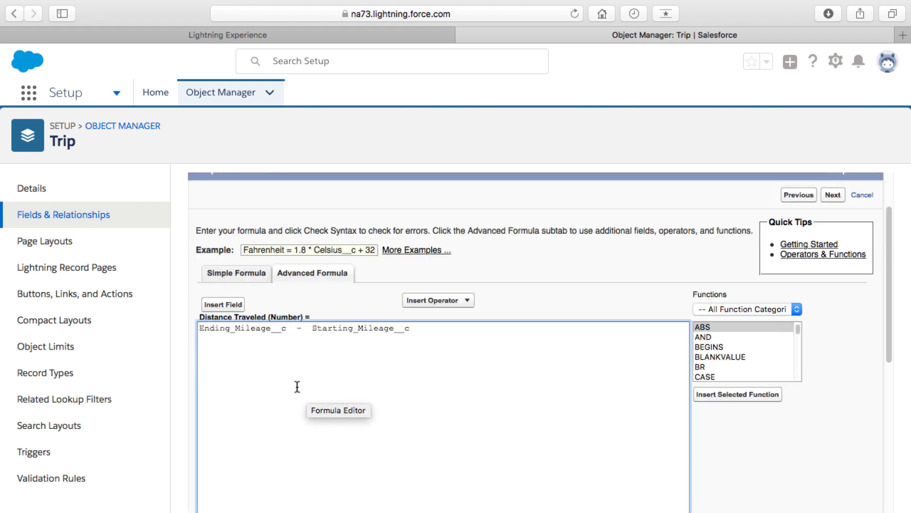
# Keep the Distance Traveled field's default blank handling, profile visibility and Trip Layout placement, and save it
pyautogui.scroll(-3, 297, 387)
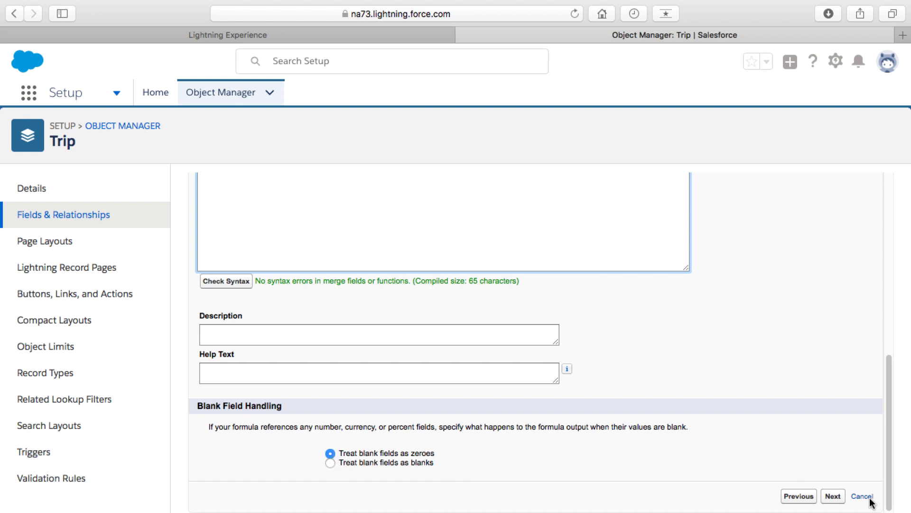
pyautogui.click(836, 497)
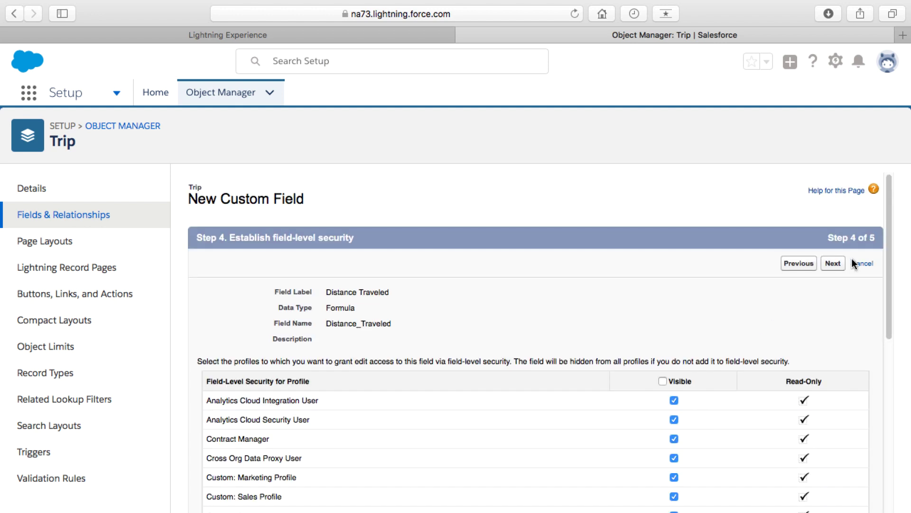
pyautogui.scroll(-6, 819, 424)
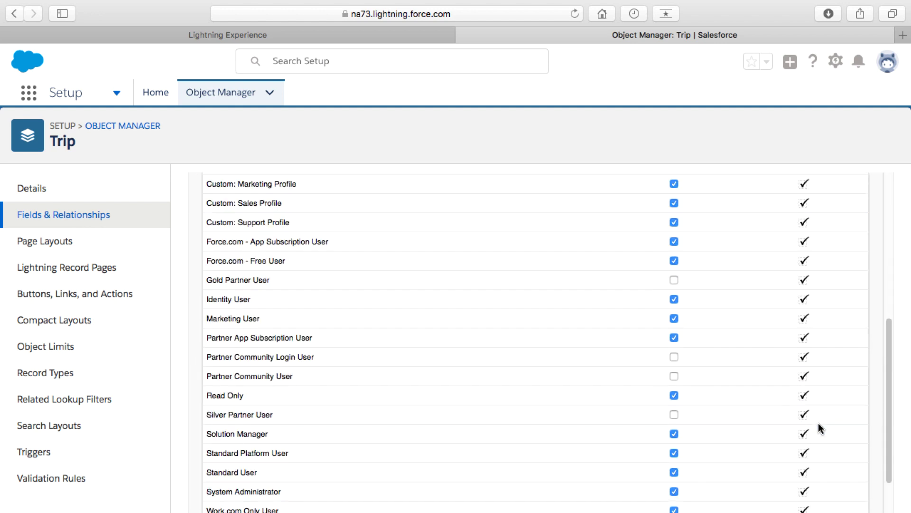
pyautogui.scroll(-2, 818, 423)
pyautogui.click(833, 497)
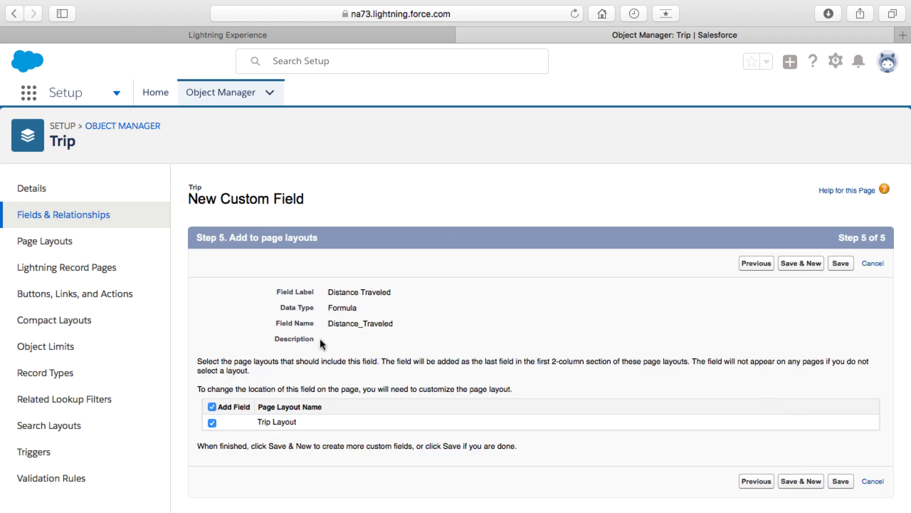
pyautogui.click(839, 486)
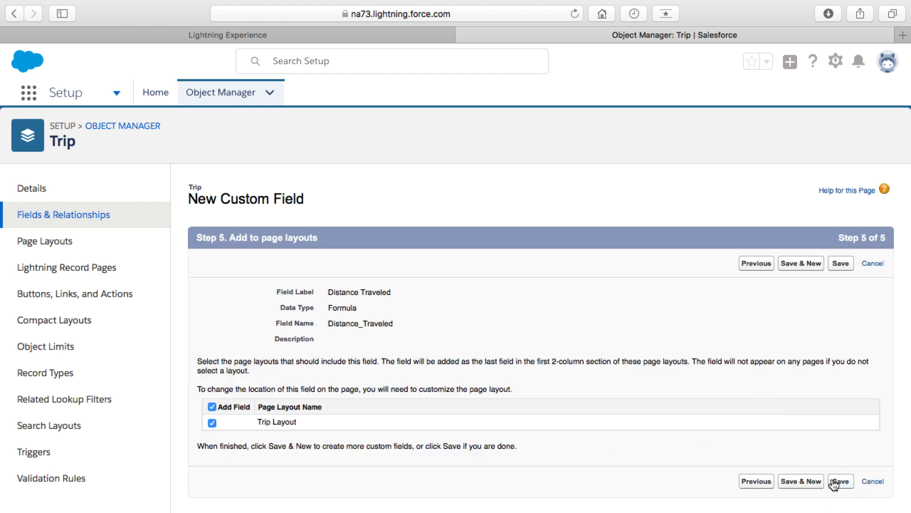
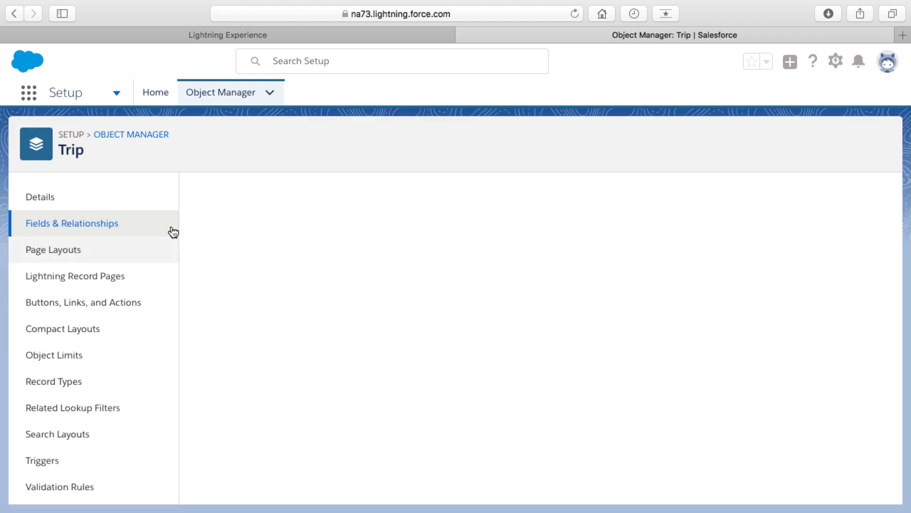
# Open Setup in a separate browser tab, search its navigation for "apps" and open the App Manager
pyautogui.doubleClick(69, 145)
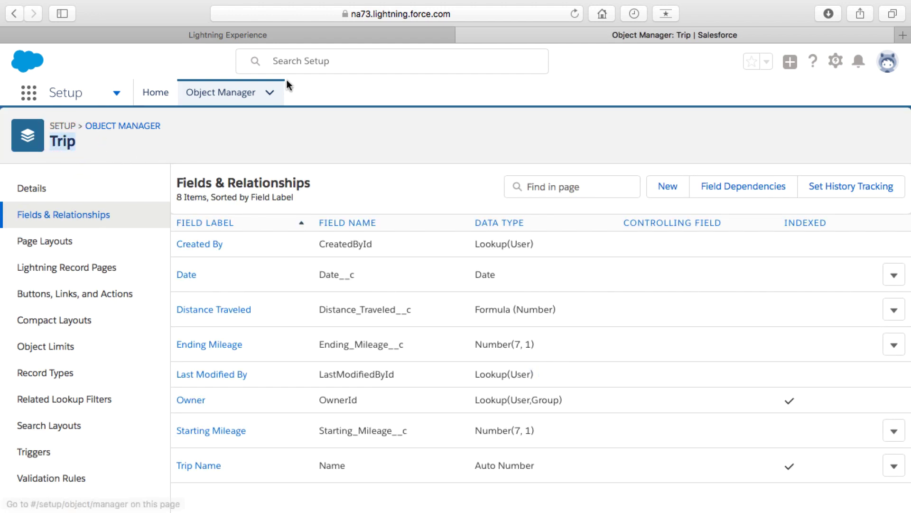
pyautogui.click(830, 66)
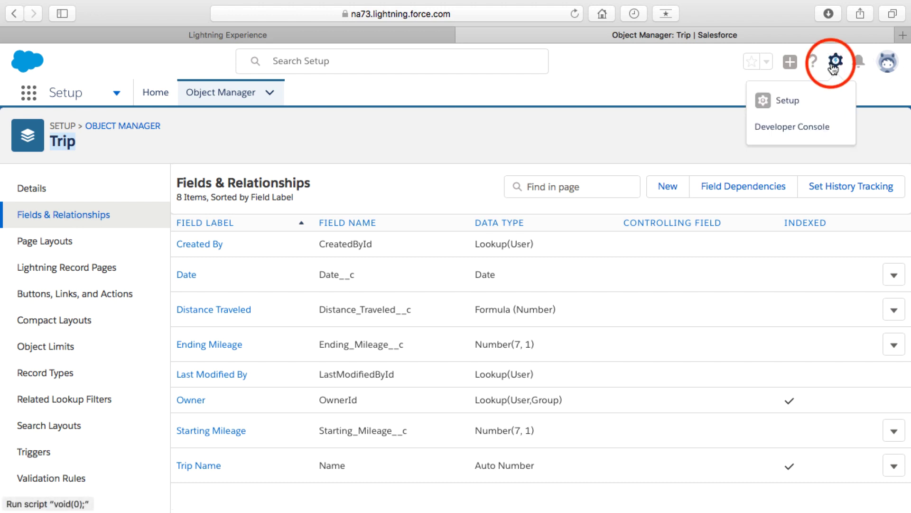
pyautogui.click(780, 96)
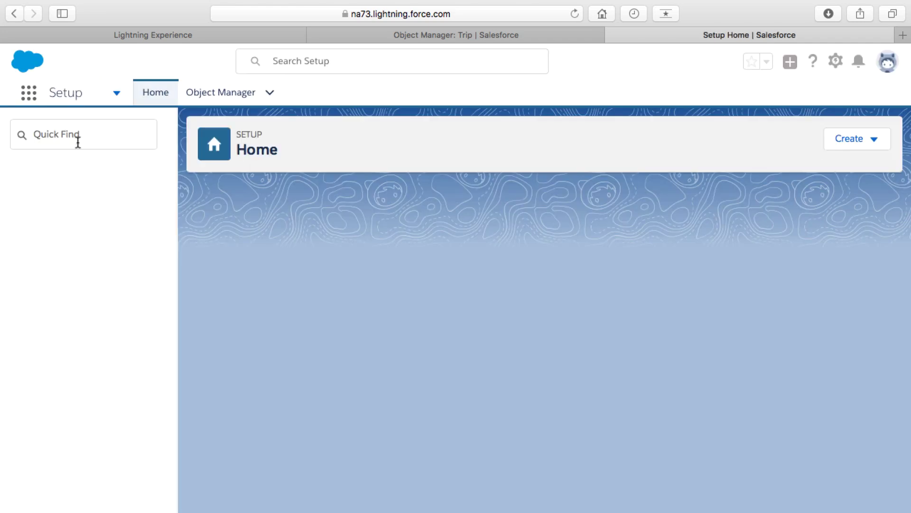
pyautogui.click(77, 140)
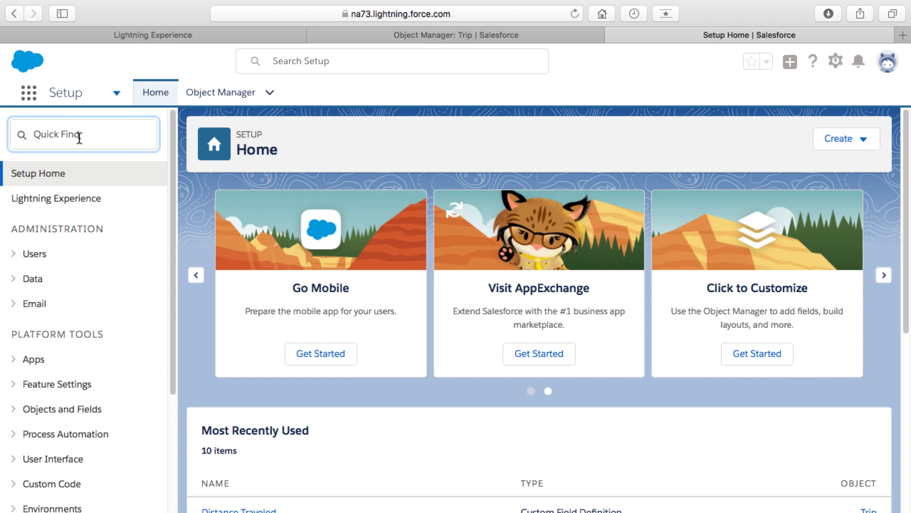
pyautogui.write('app')
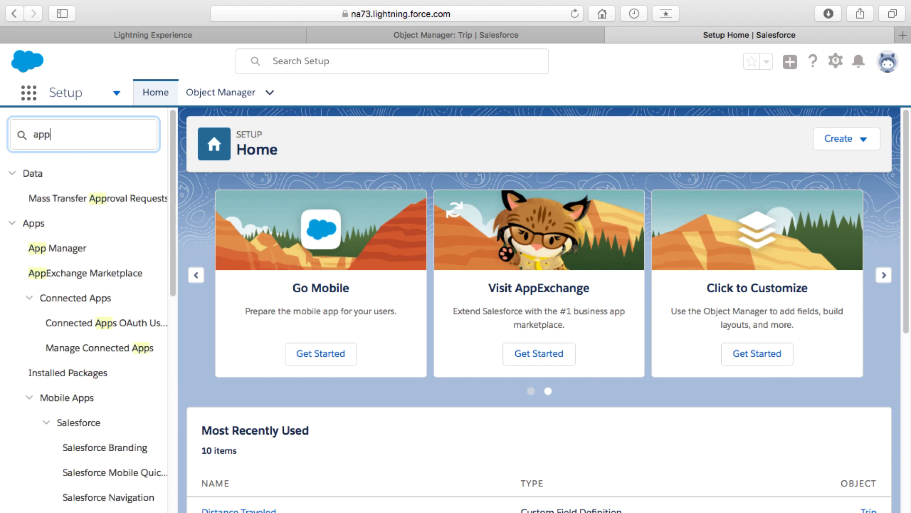
pyautogui.write('s')
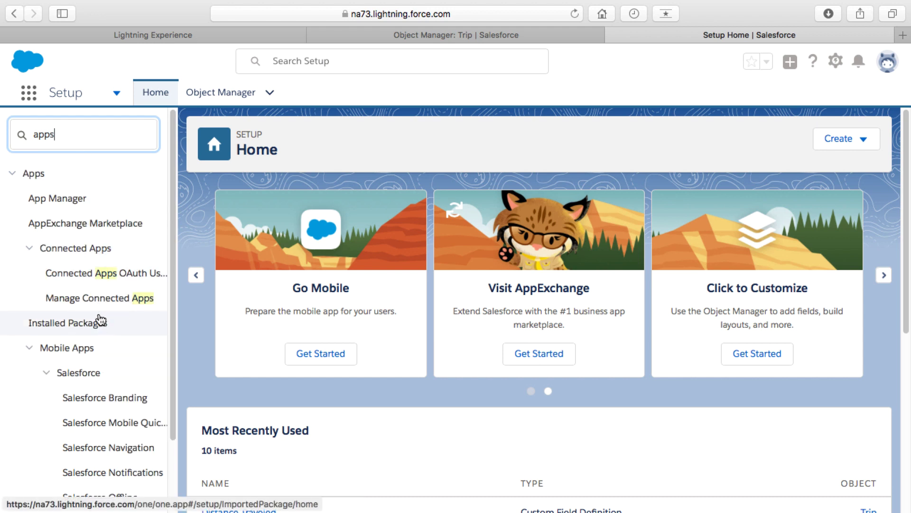
pyautogui.click(78, 198)
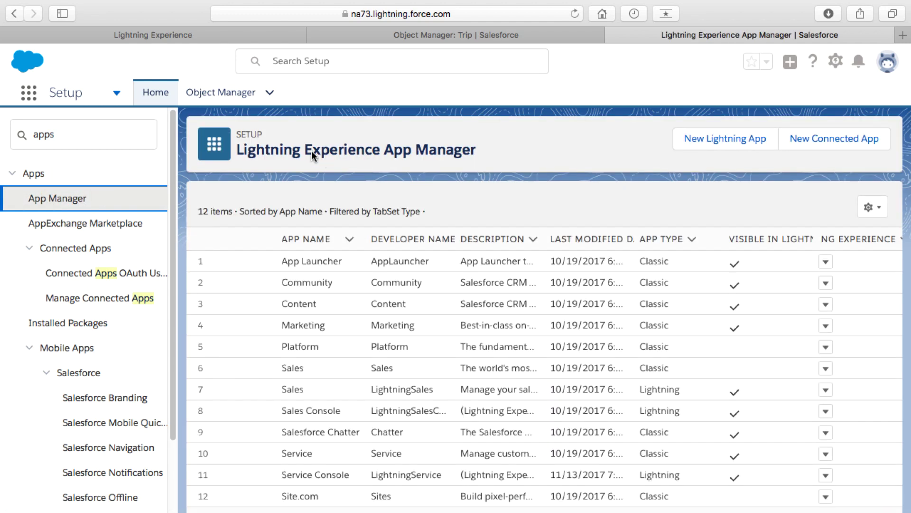
pyautogui.doubleClick(268, 150)
pyautogui.moveTo(269, 149); pyautogui.dragTo(427, 149)
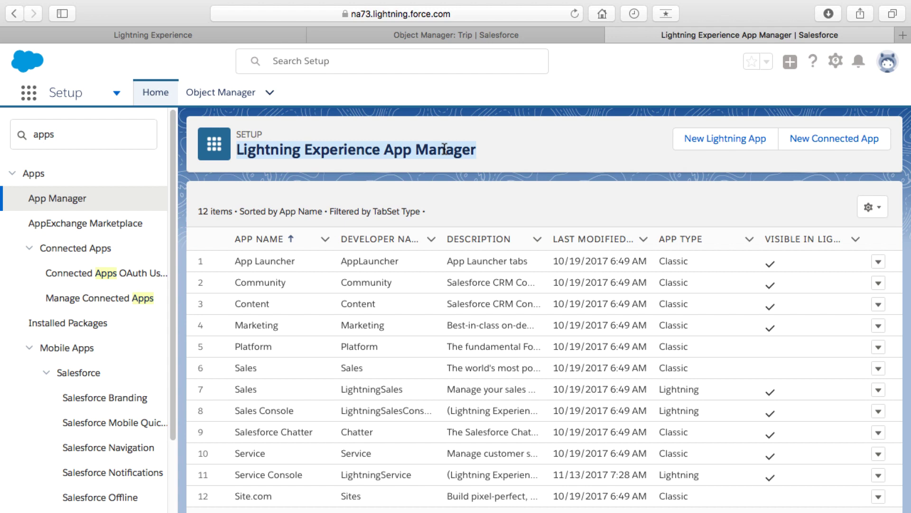
# Start a new Lightning app named Mileage Tracker with developer name Mileage_Tracker, keeping the default branding, and continue to the app options
pyautogui.click(719, 147)
pyautogui.moveTo(284, 245)
pyautogui.click(284, 263)
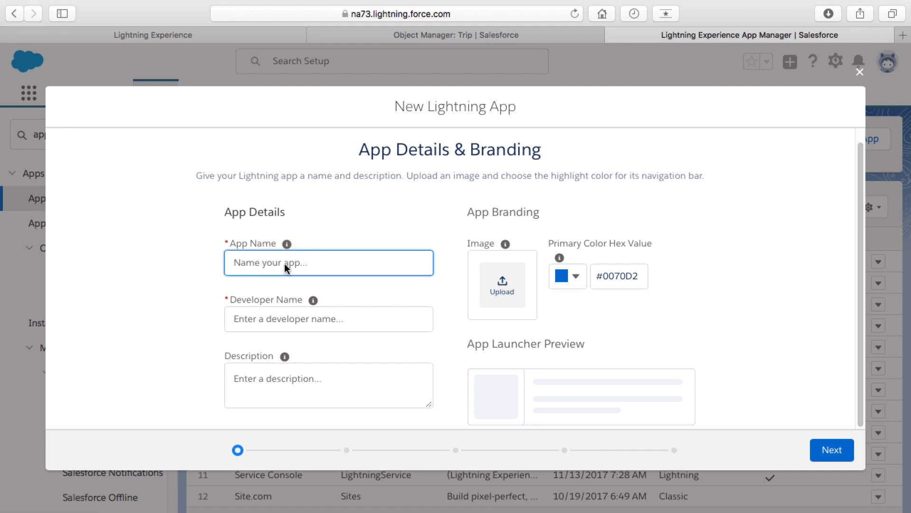
pyautogui.write('Mileage Tr')
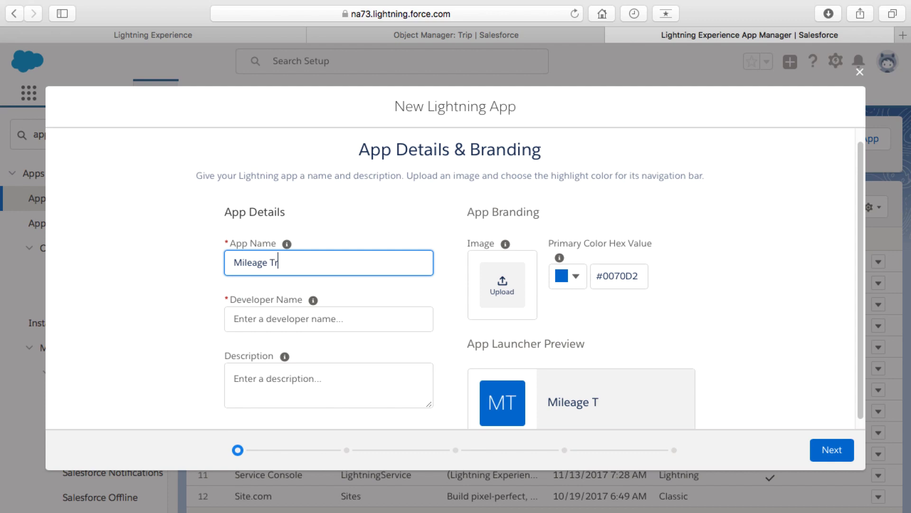
pyautogui.write('acker')
pyautogui.press('Tab')
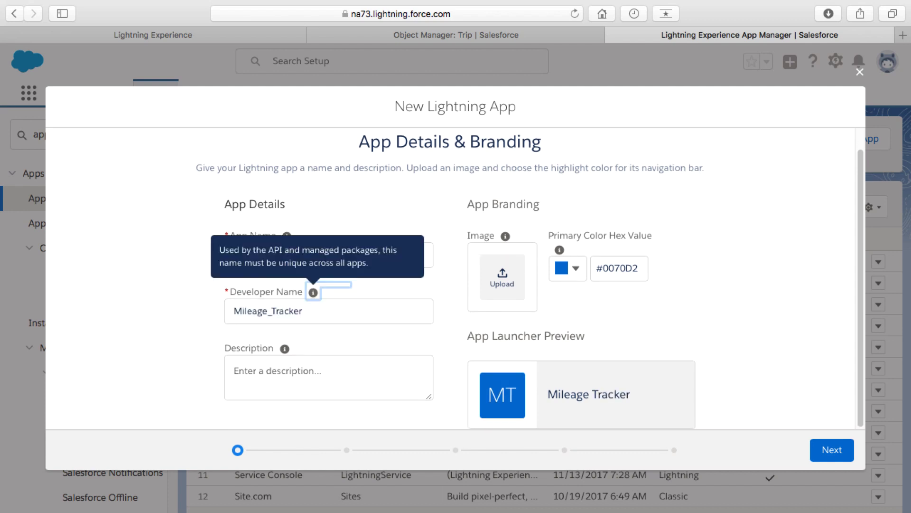
pyautogui.moveTo(305, 311); pyautogui.dragTo(227, 309)
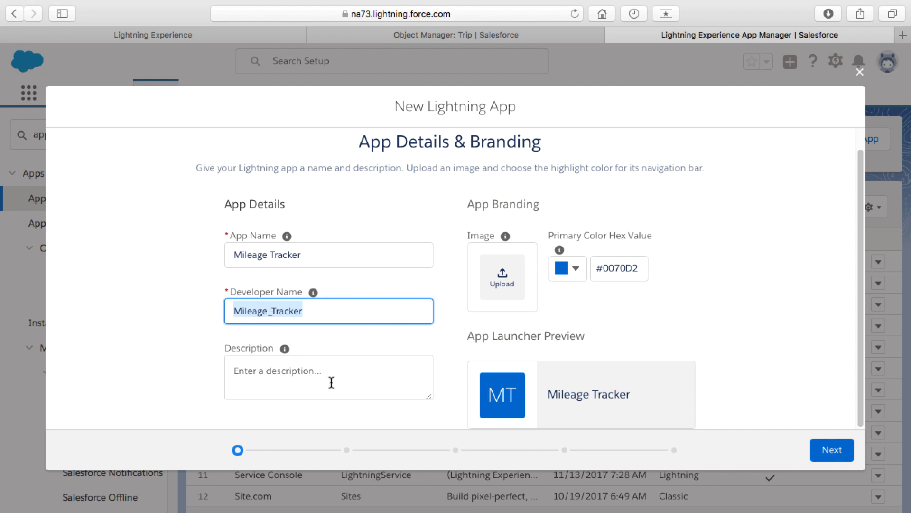
pyautogui.click(663, 322)
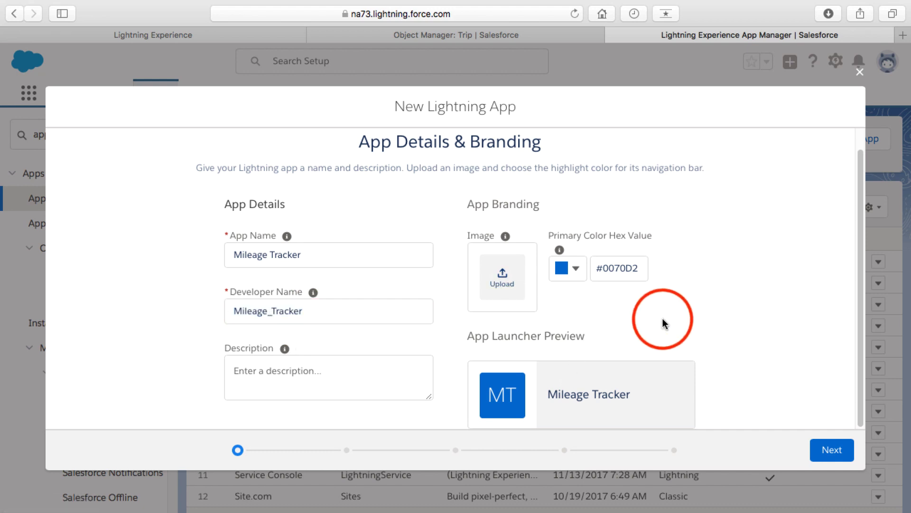
pyautogui.click(832, 451)
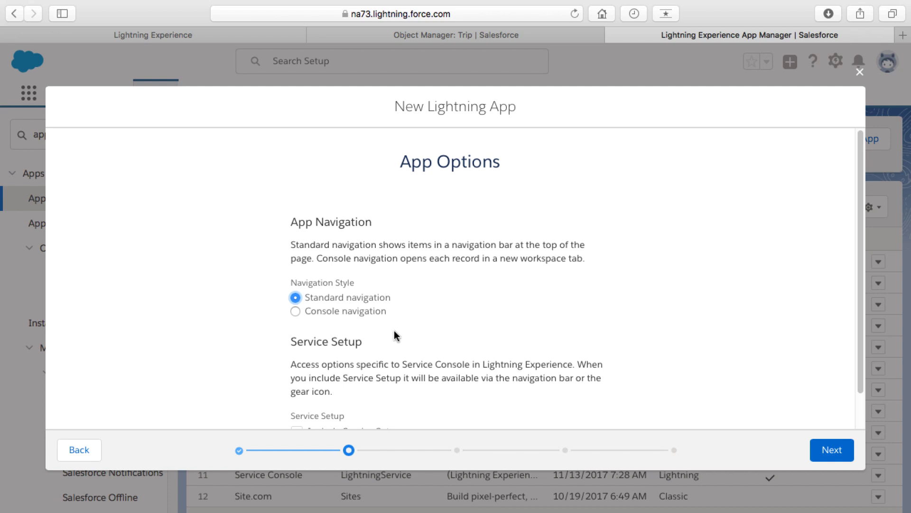
# Keep Standard navigation without Service Setup, and continue past the utility bar without adding any utility items
pyautogui.scroll(-2, 396, 336)
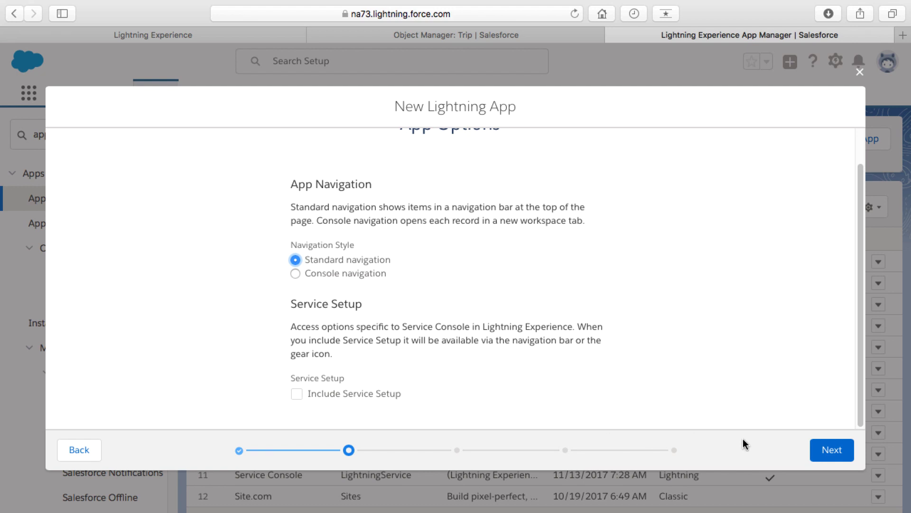
pyautogui.click(835, 453)
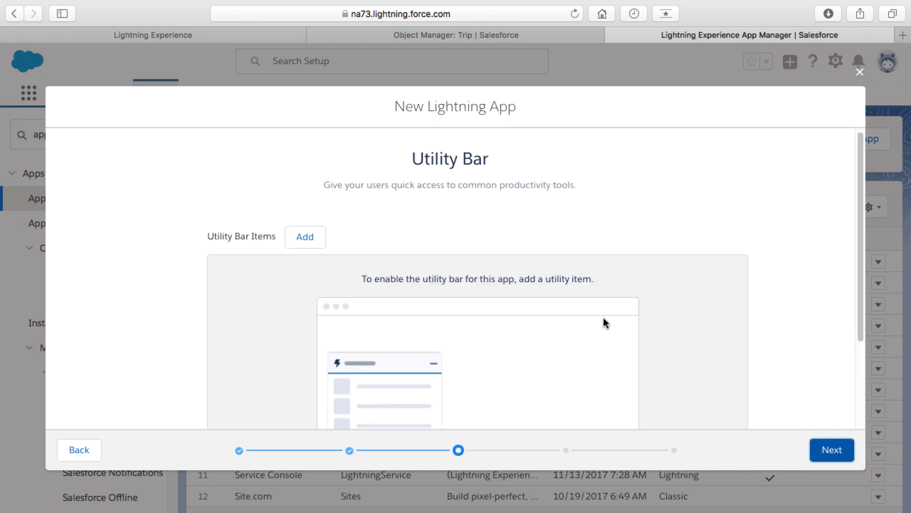
pyautogui.scroll(-5, 603, 318)
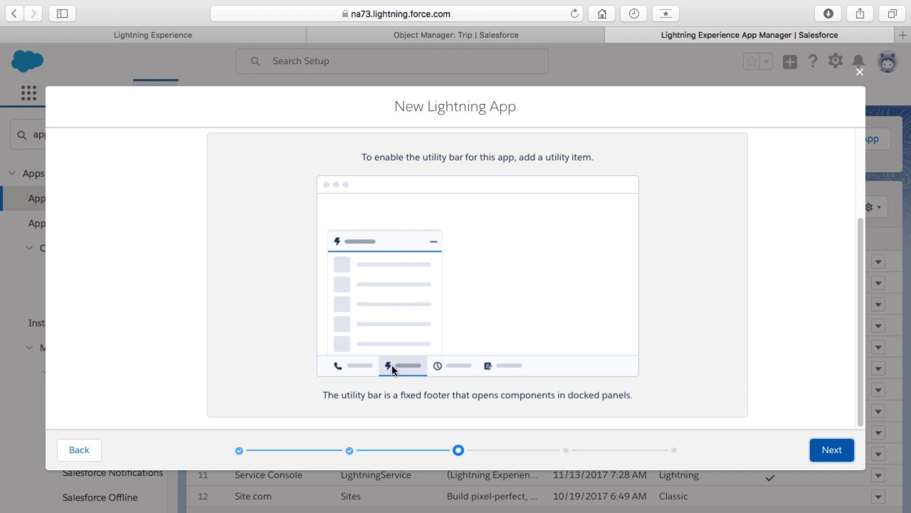
pyautogui.click(830, 457)
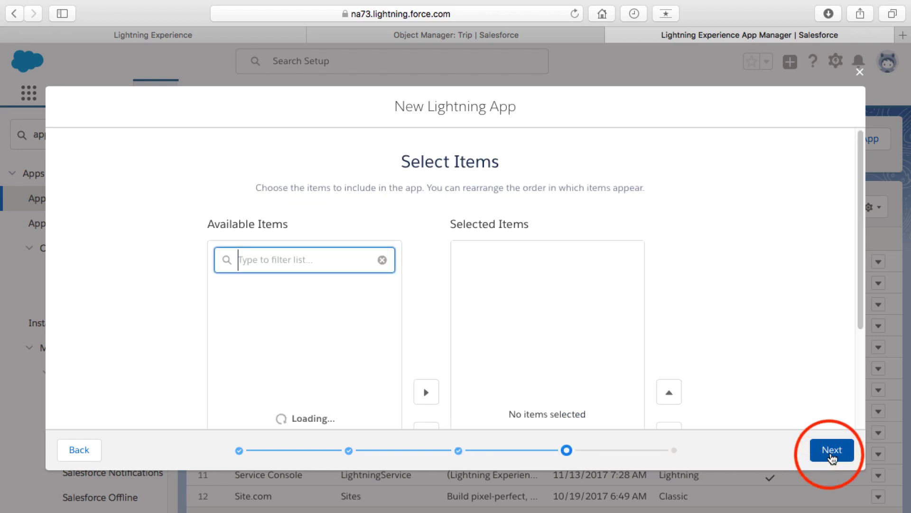
# Filter the available items for "trip" and add Trips to the app's selected items
pyautogui.click(402, 217)
pyautogui.scroll(-3, 402, 217)
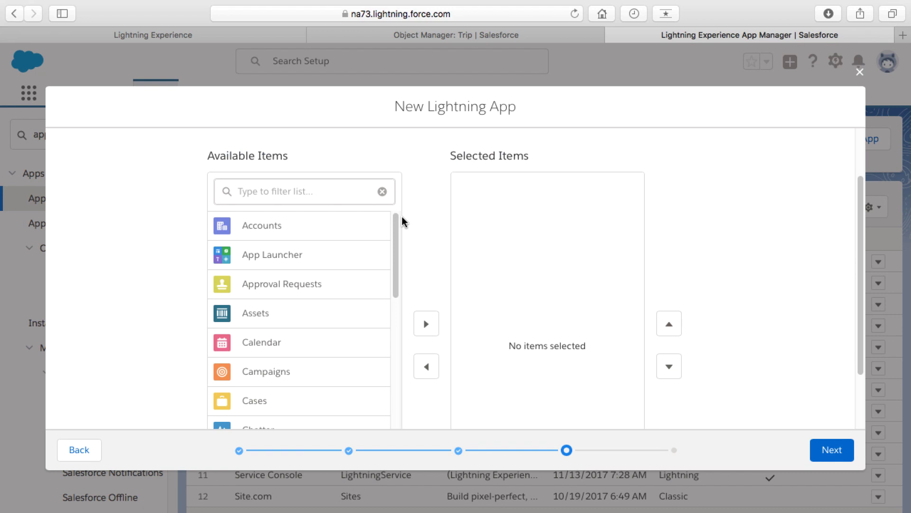
pyautogui.click(301, 197)
pyautogui.write('trip')
pyautogui.click(264, 224)
pyautogui.scroll(-3, 265, 224)
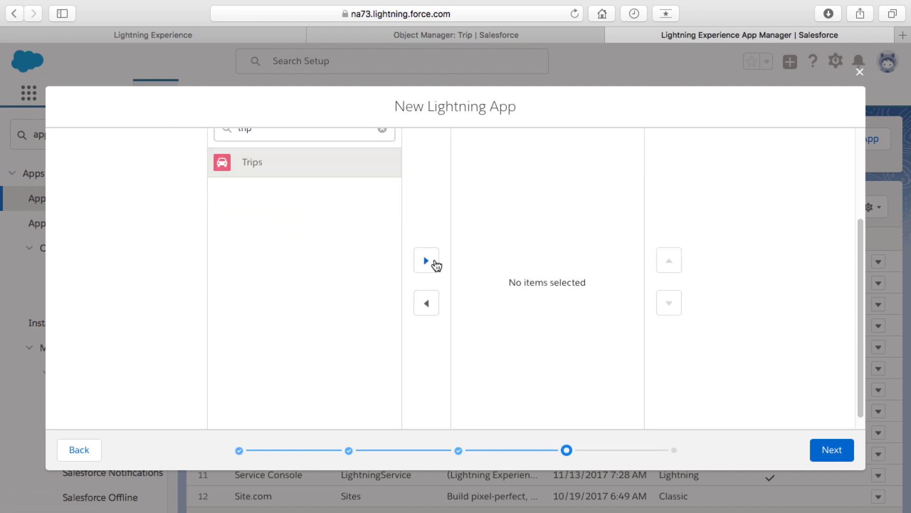
pyautogui.click(434, 262)
pyautogui.scroll(3, 434, 283)
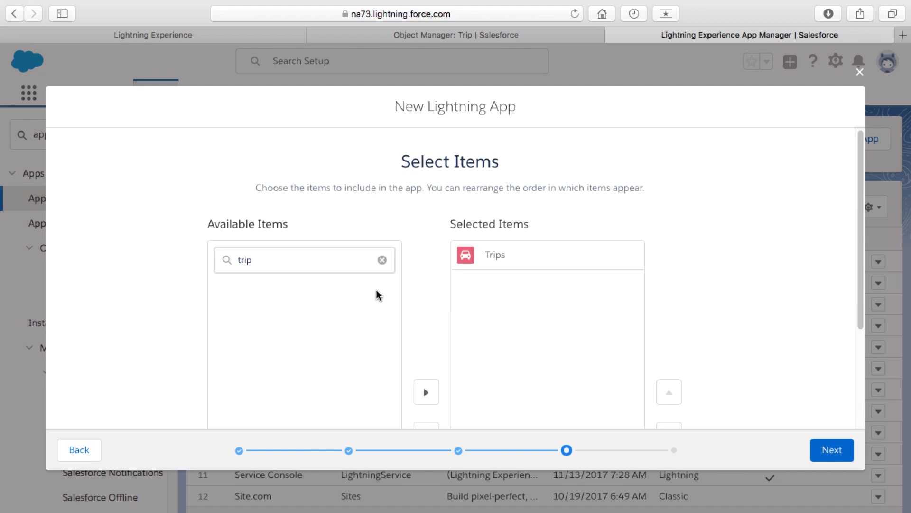
# Filter the available items for "account", add Accounts below Trips in the selected items, and continue to profile assignment
pyautogui.doubleClick(303, 264)
pyautogui.write('account')
pyautogui.click(246, 296)
pyautogui.scroll(-3, 246, 299)
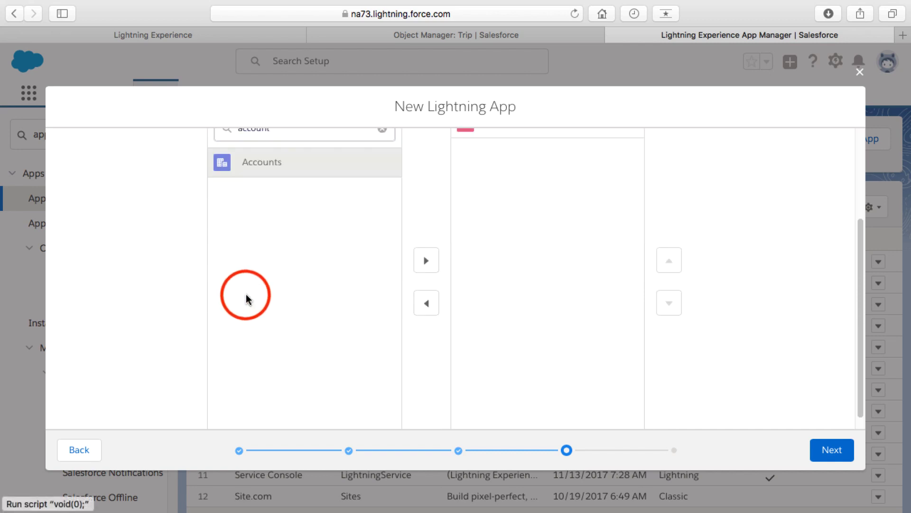
pyautogui.click(426, 261)
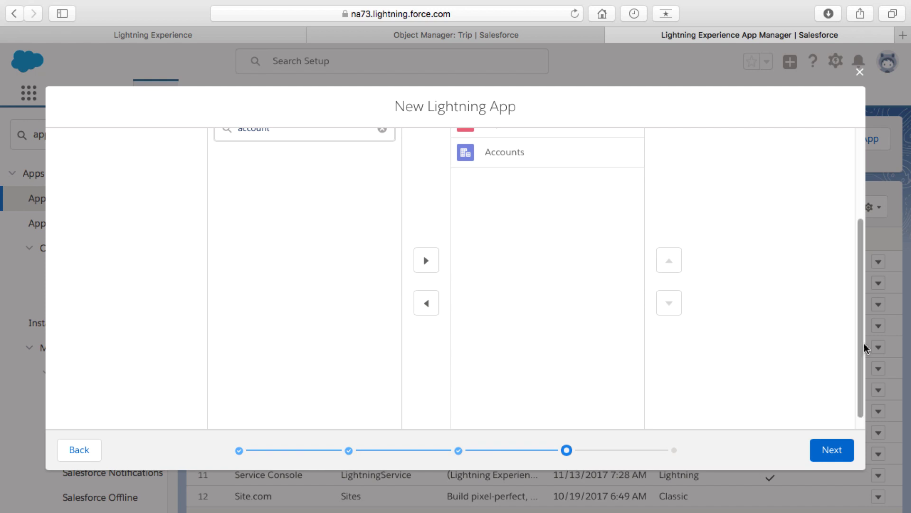
pyautogui.moveTo(860, 352); pyautogui.dragTo(860, 268)
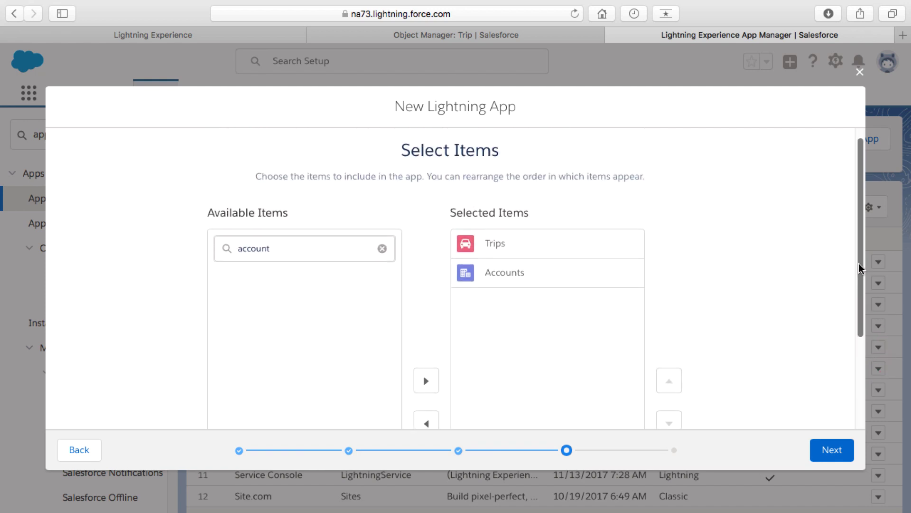
pyautogui.click(834, 453)
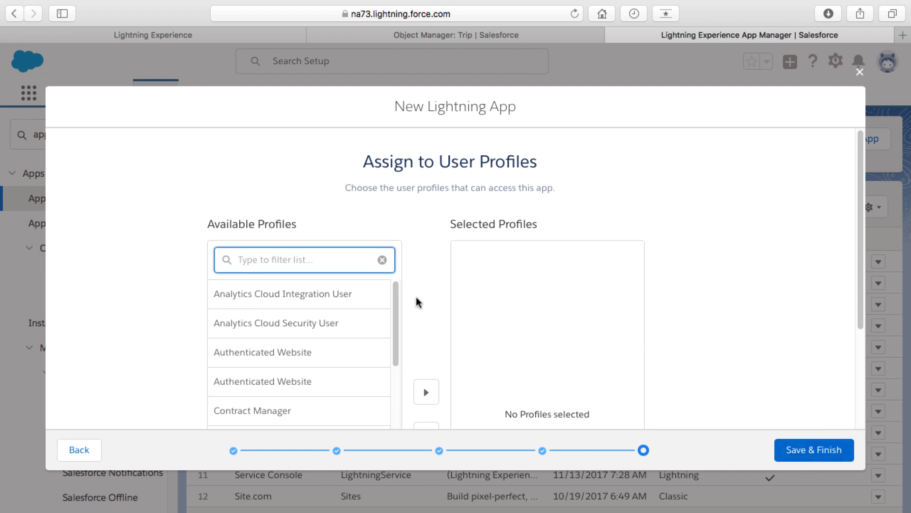
# Assign the app to all available profiles, from Analytics Cloud Integration User through System Administrator, and save the finished app
pyautogui.scroll(-3, 714, 311)
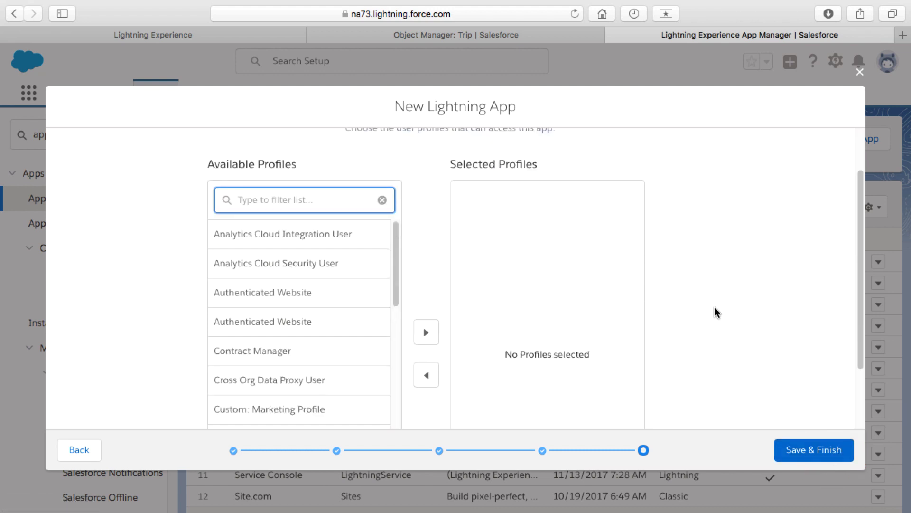
pyautogui.click(327, 238)
pyautogui.scroll(-2, 391, 241)
pyautogui.moveTo(398, 224); pyautogui.dragTo(397, 434)
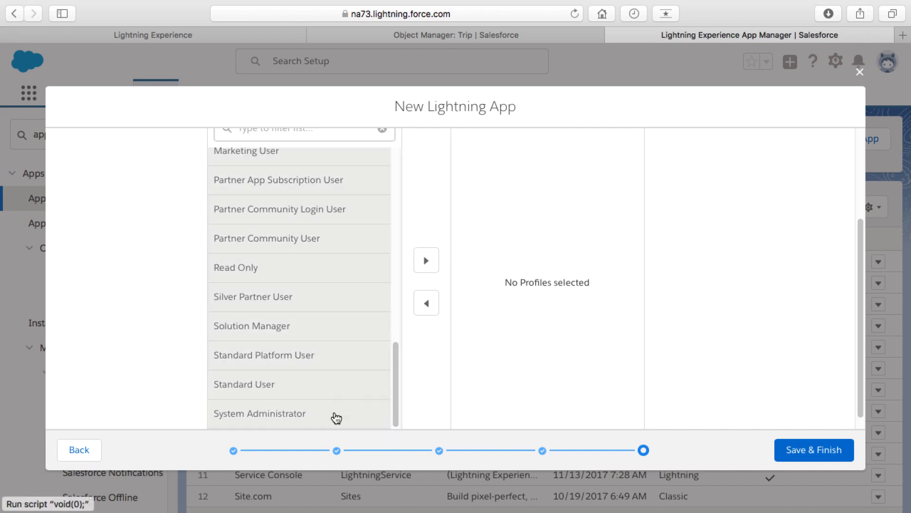
pyautogui.click(427, 260)
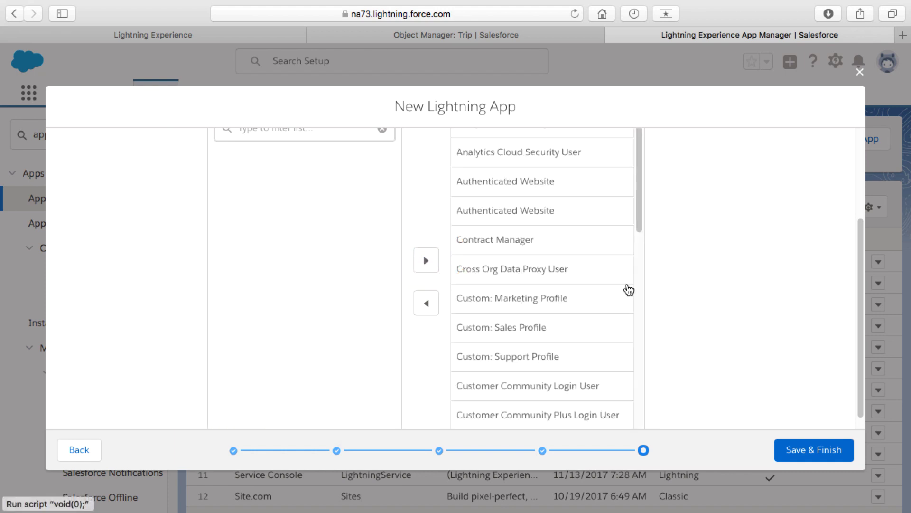
pyautogui.click(814, 456)
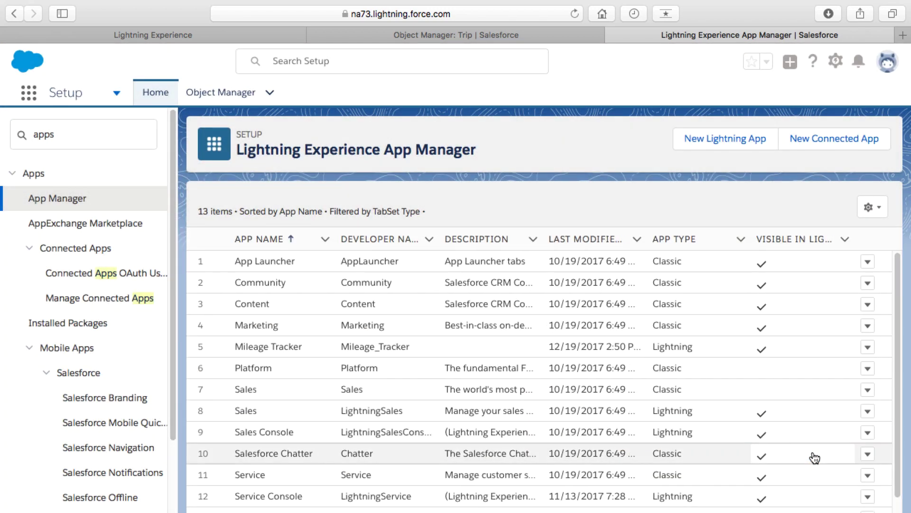
# Launch the Mileage Tracker app from the App Launcher
pyautogui.click(31, 93)
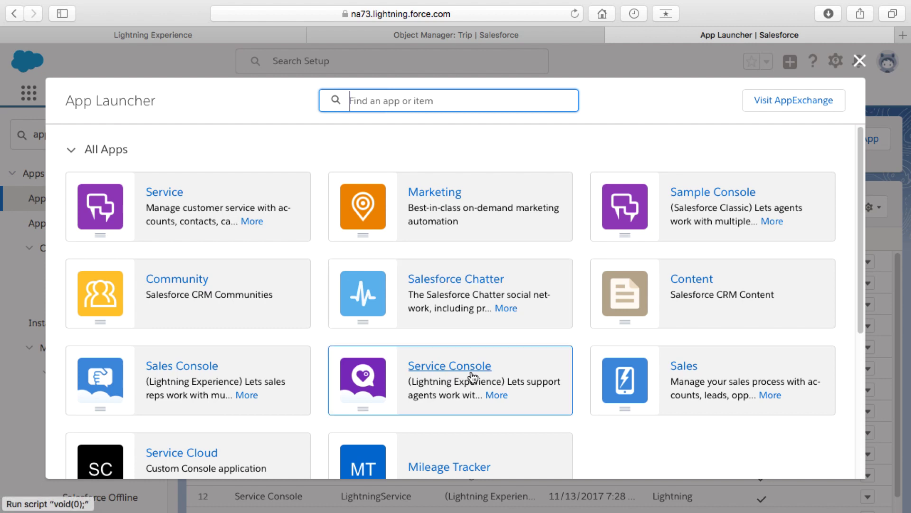
pyautogui.scroll(-3, 468, 333)
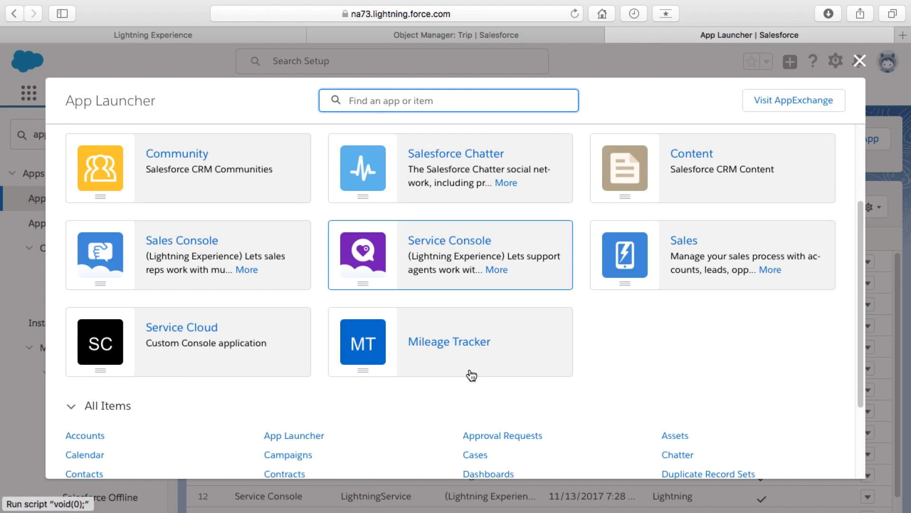
pyautogui.click(429, 349)
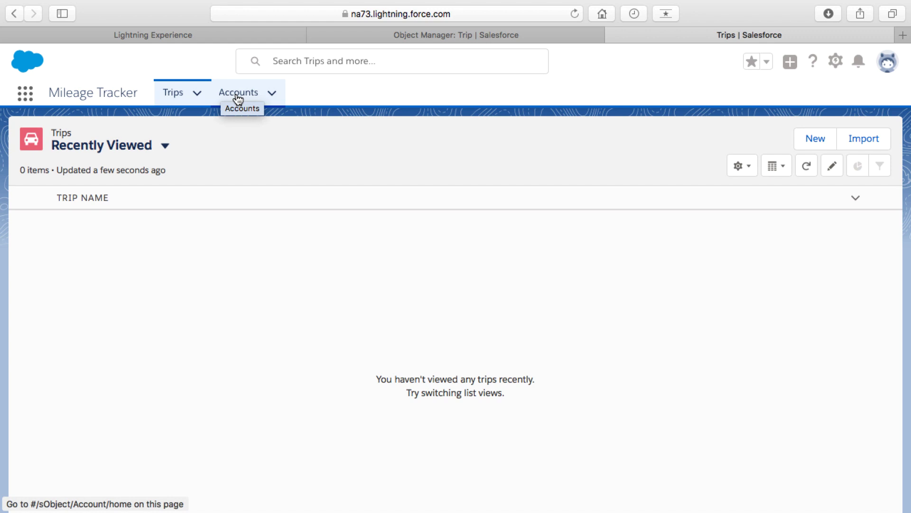
# Open the new Trip record form to examine its fields, and close it without saving
pyautogui.click(809, 143)
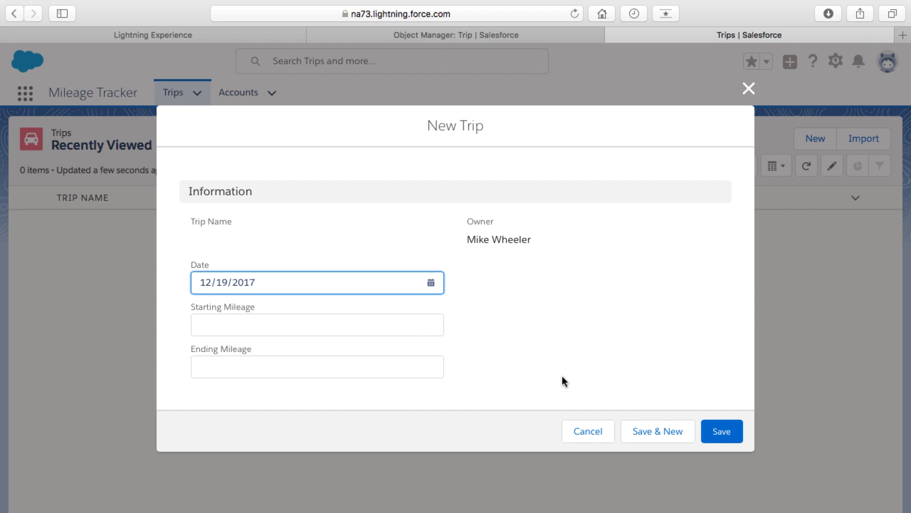
pyautogui.click(583, 435)
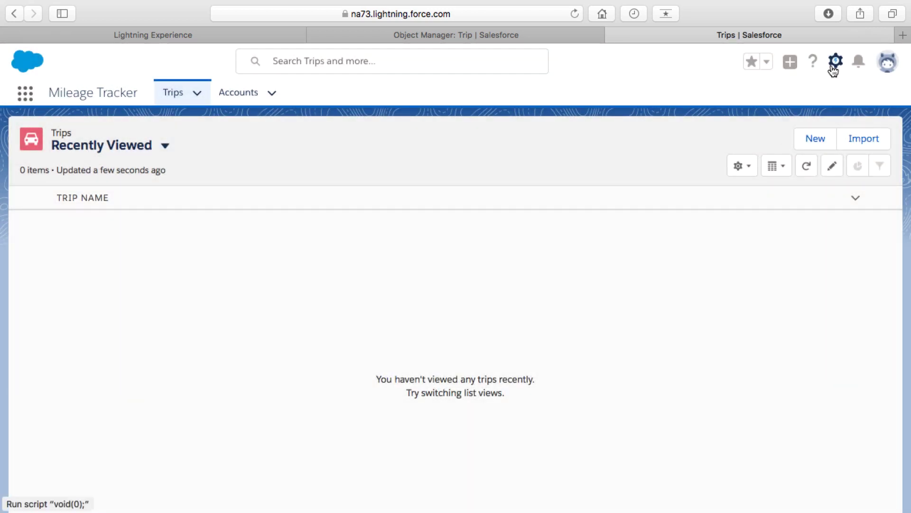
# Start a new Lookup Relationship field on the Trip object, related to Account, and continue to its label and name
pyautogui.click(491, 35)
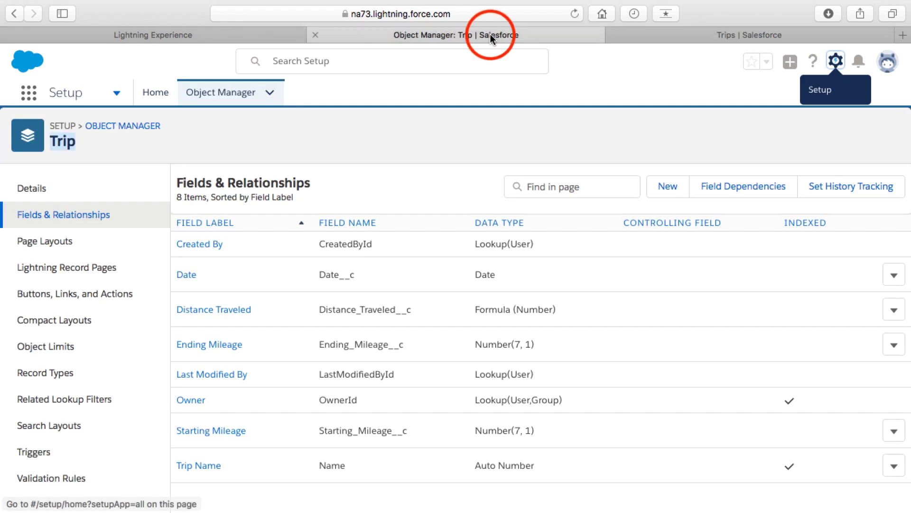
pyautogui.click(671, 188)
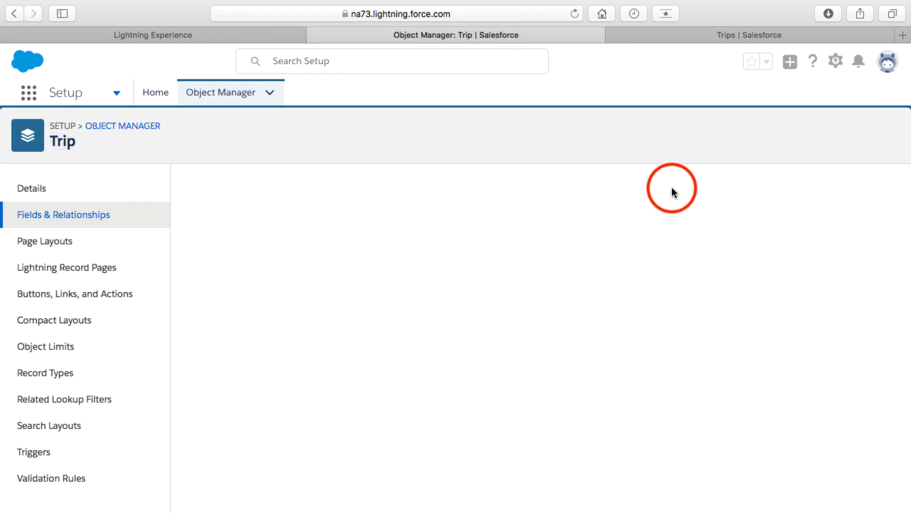
pyautogui.scroll(-3, 551, 268)
pyautogui.click(205, 375)
pyautogui.click(834, 181)
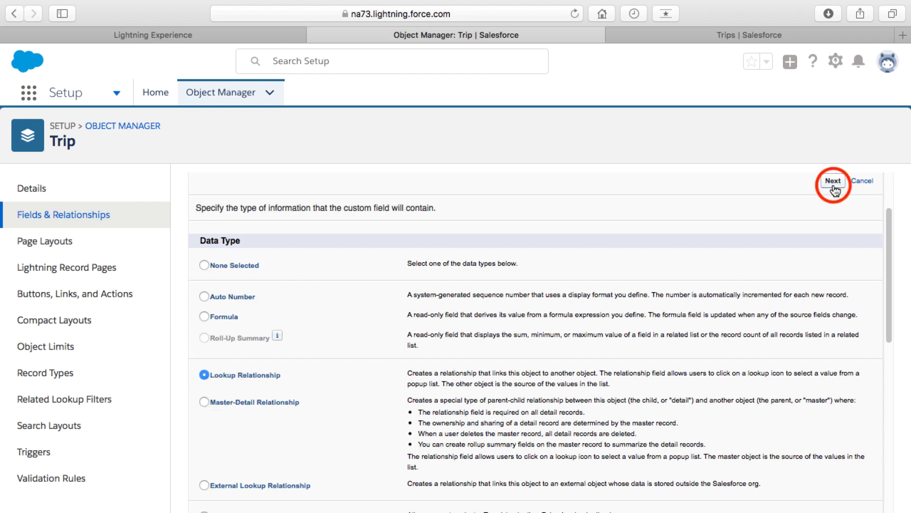
pyautogui.click(406, 321)
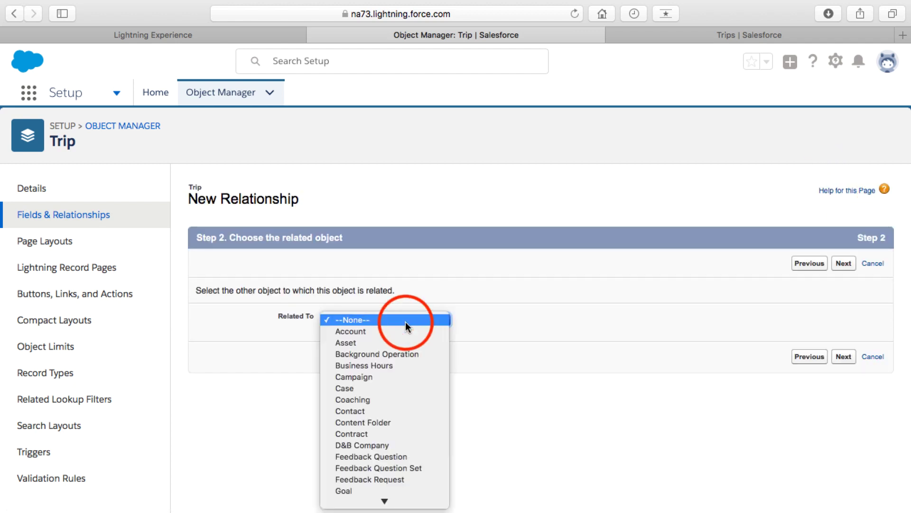
pyautogui.click(398, 331)
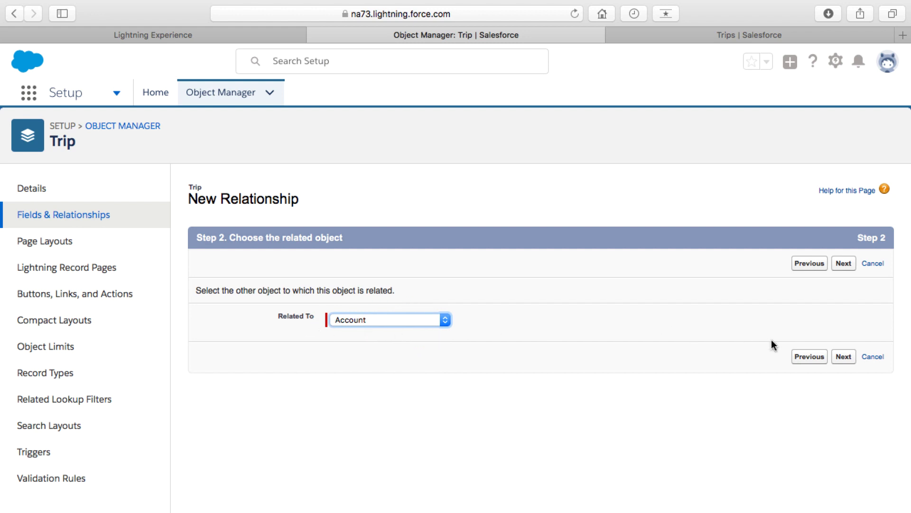
pyautogui.click(837, 361)
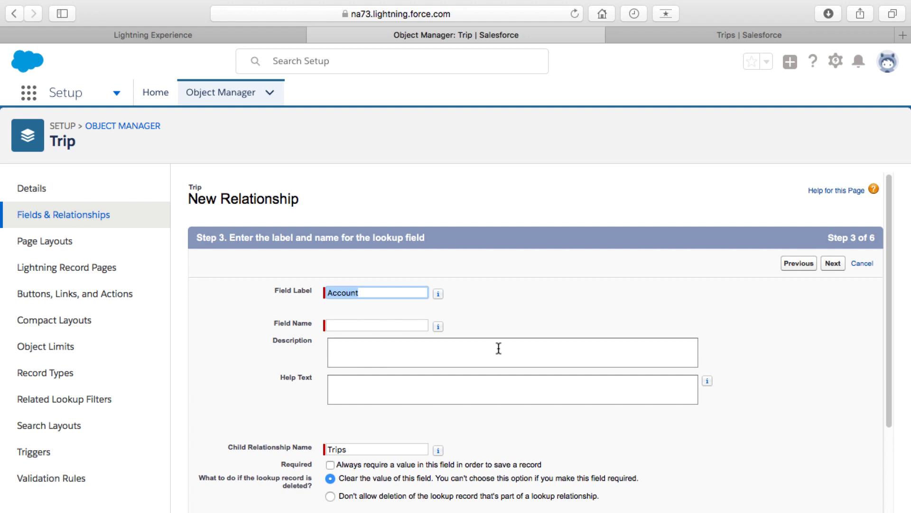
# Keep Account as the lookup field's label and name, accept the default field-level security, and continue to the page layout assignment
pyautogui.press('Tab')
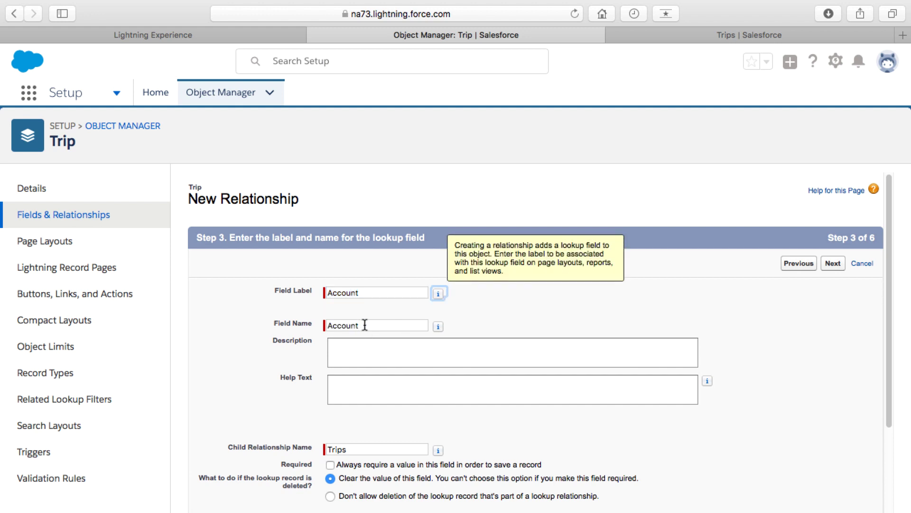
pyautogui.click(737, 418)
pyautogui.scroll(-3, 737, 419)
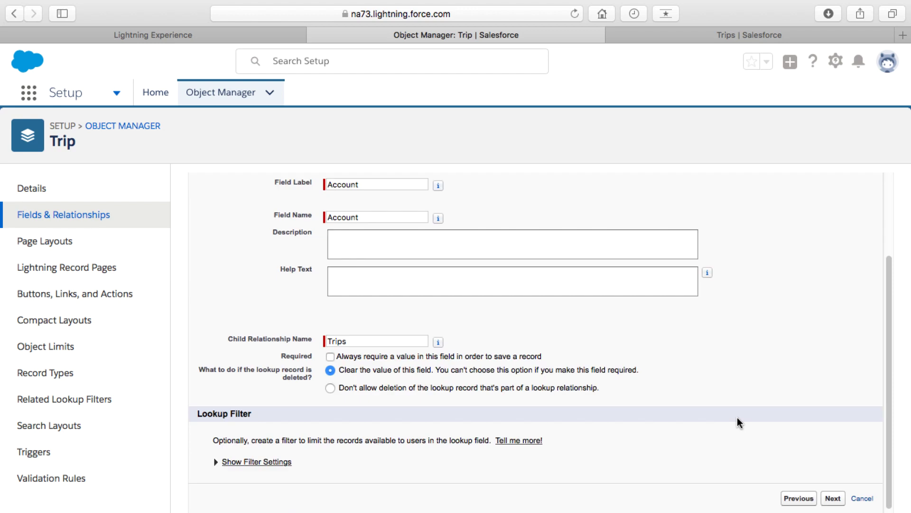
pyautogui.click(832, 498)
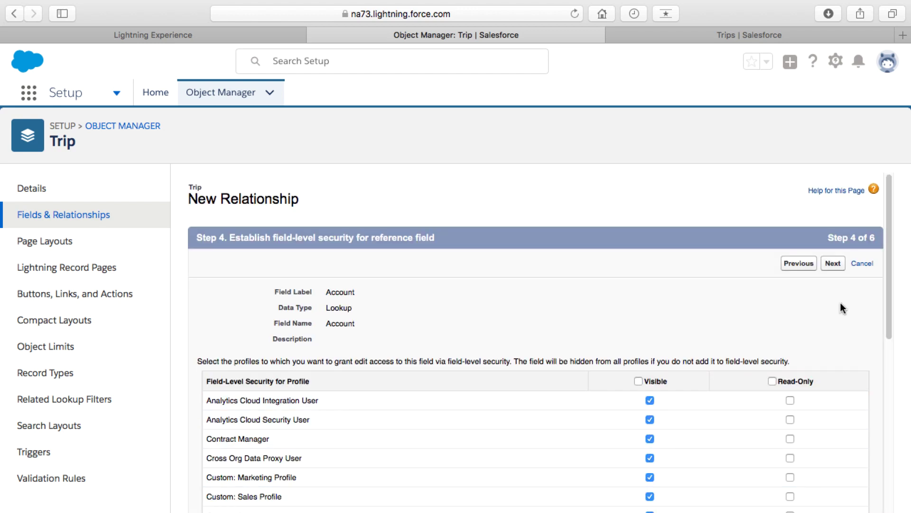
pyautogui.click(833, 264)
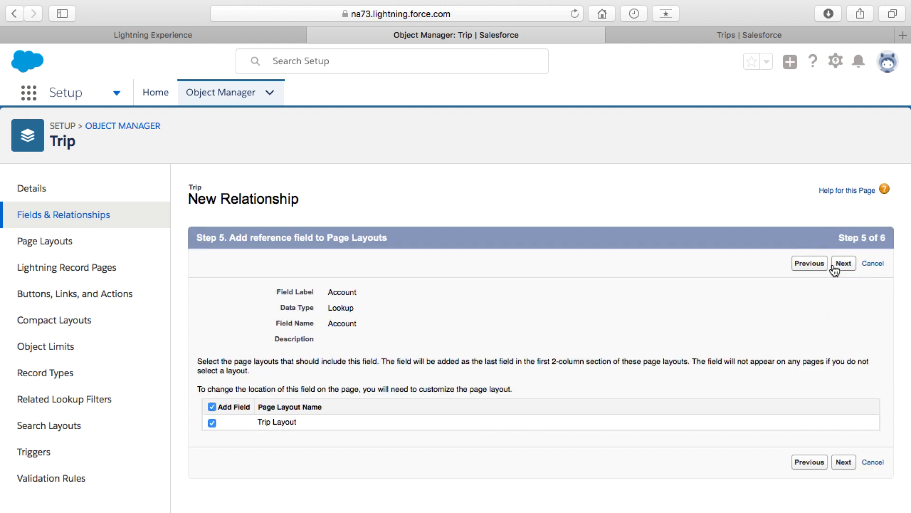
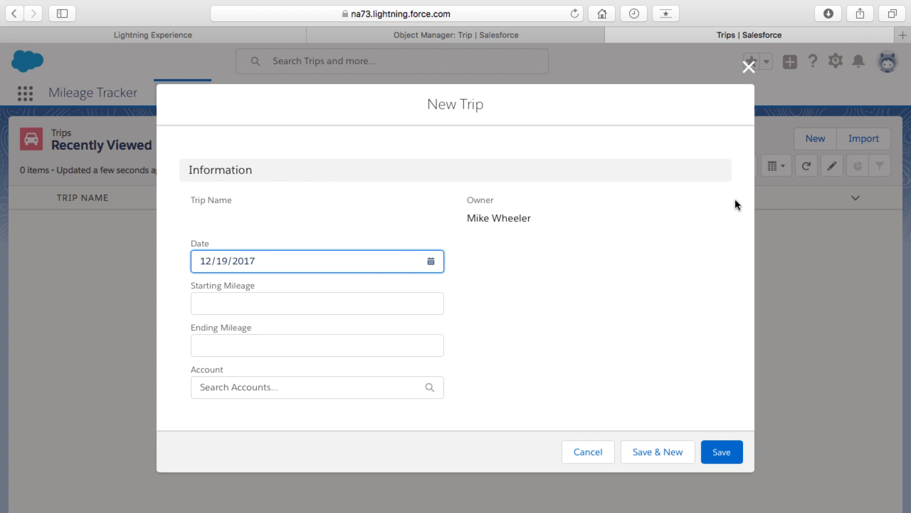
# Fill in the new trip with account Dickenson plc, starting mileage 10000 and ending mileage 10100.1, and save the record
pyautogui.click(366, 387)
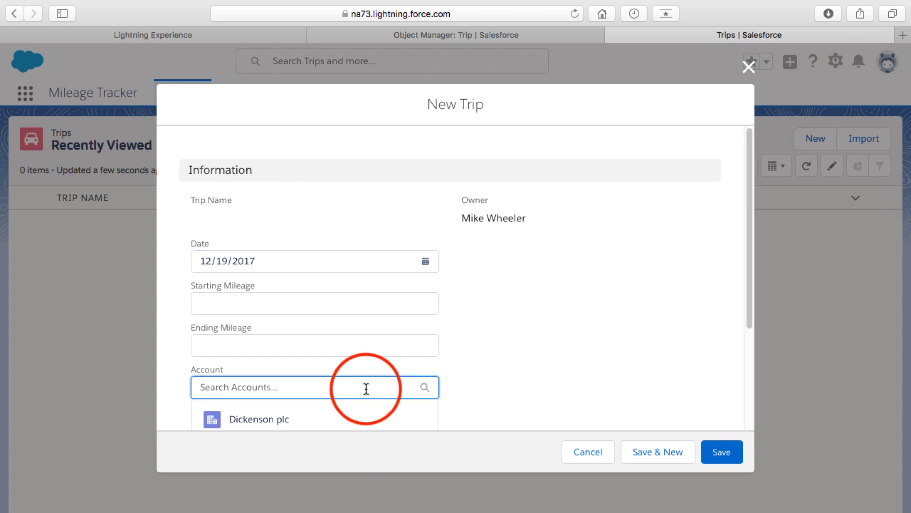
pyautogui.click(295, 421)
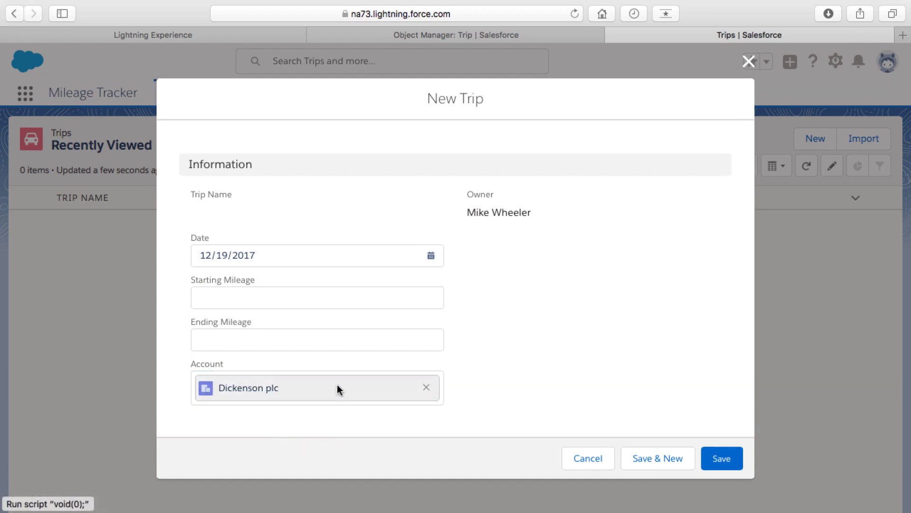
pyautogui.click(331, 300)
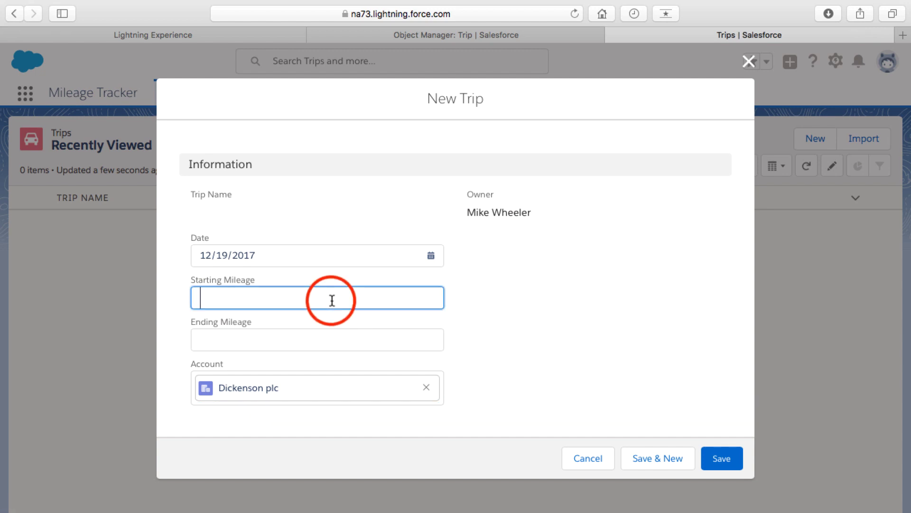
pyautogui.write('1')
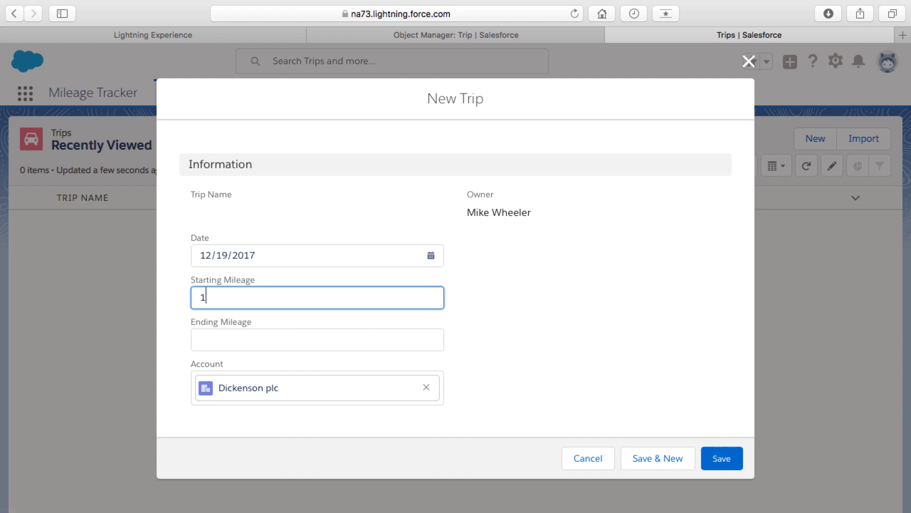
pyautogui.write('0000')
pyautogui.click(336, 336)
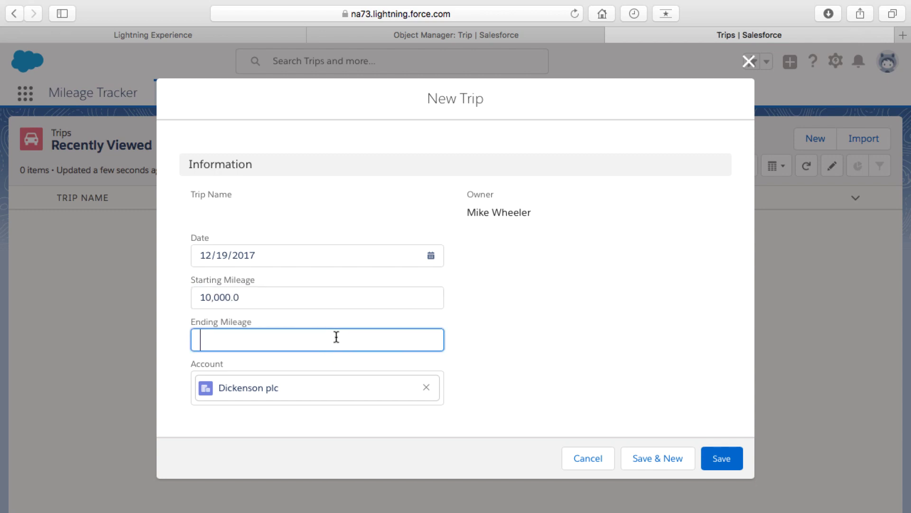
pyautogui.write('10100.1')
pyautogui.click(729, 467)
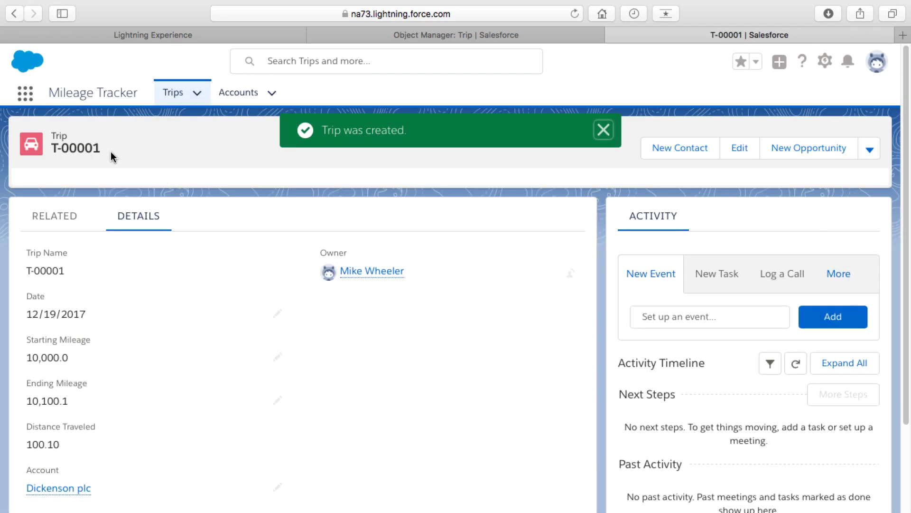
pyautogui.moveTo(53, 148); pyautogui.dragTo(99, 148)
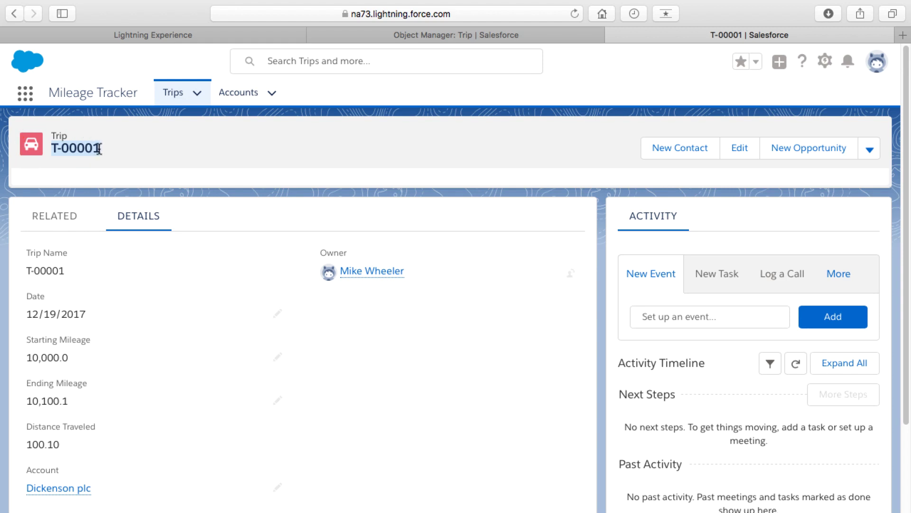
pyautogui.doubleClick(78, 148)
pyautogui.doubleClick(56, 150)
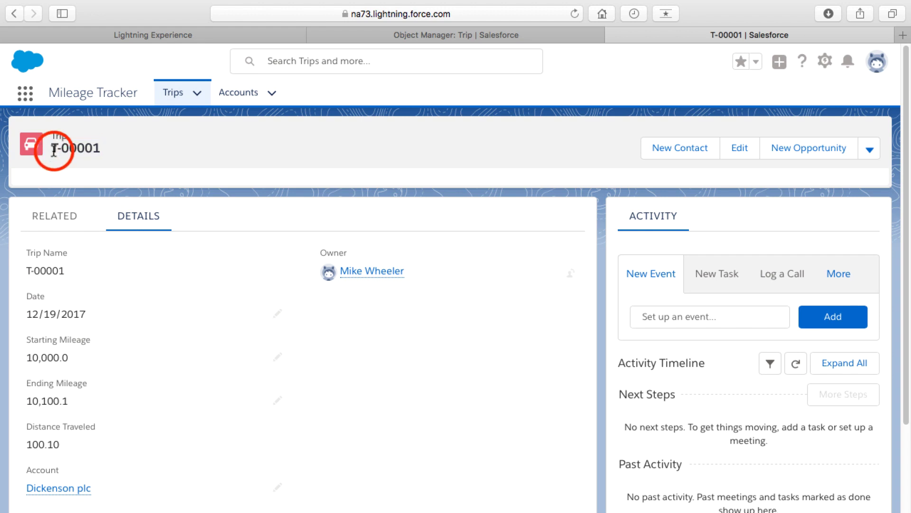
pyautogui.moveTo(58, 150); pyautogui.dragTo(62, 151)
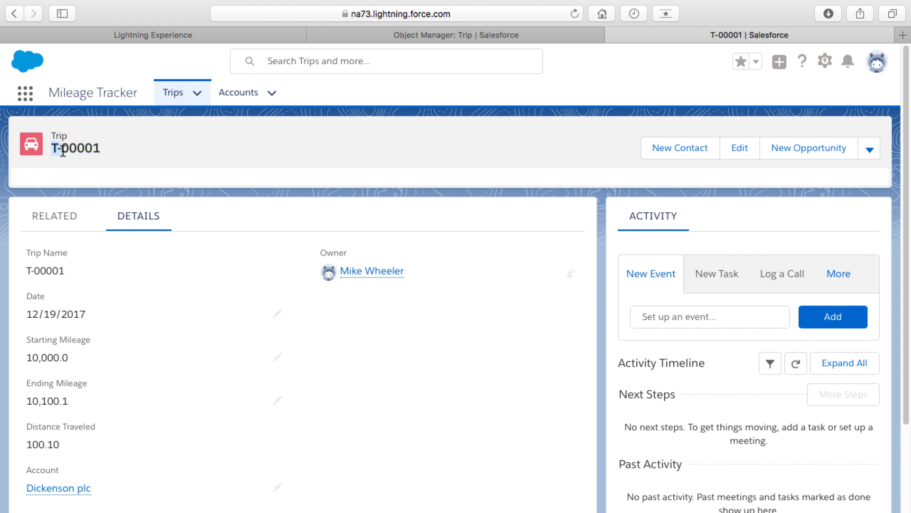